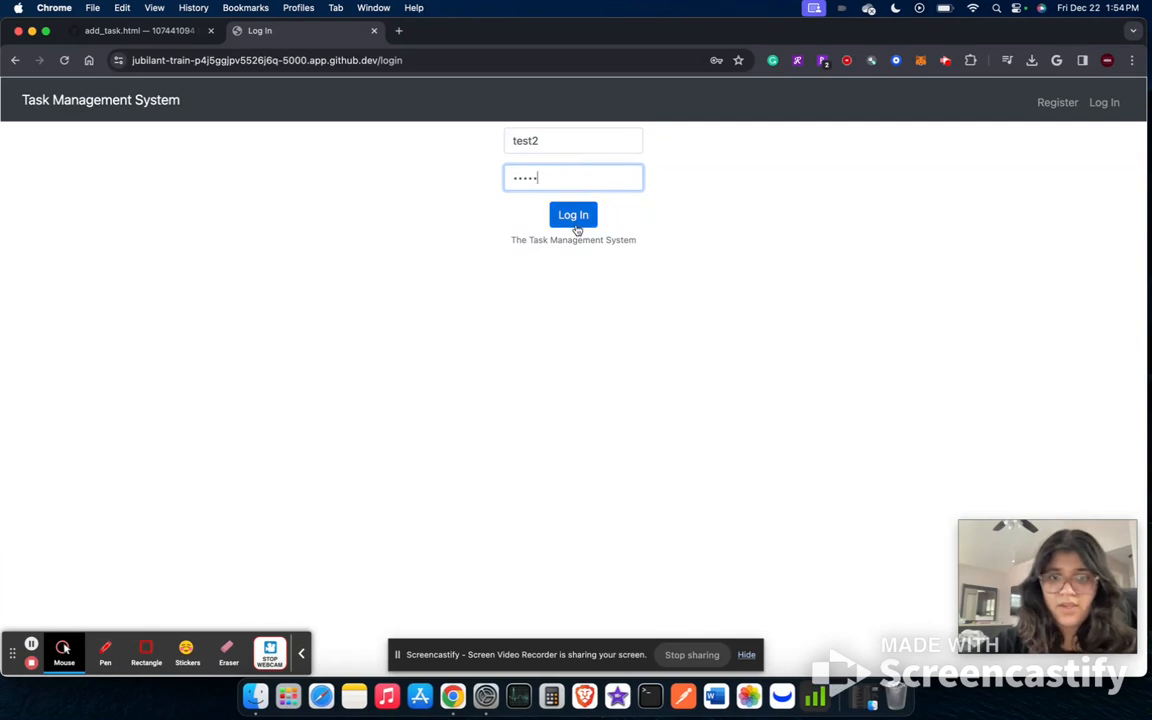
Step: Log in to the Task Management System and look over the dashboard's task progress and task table
left_click(575, 226)
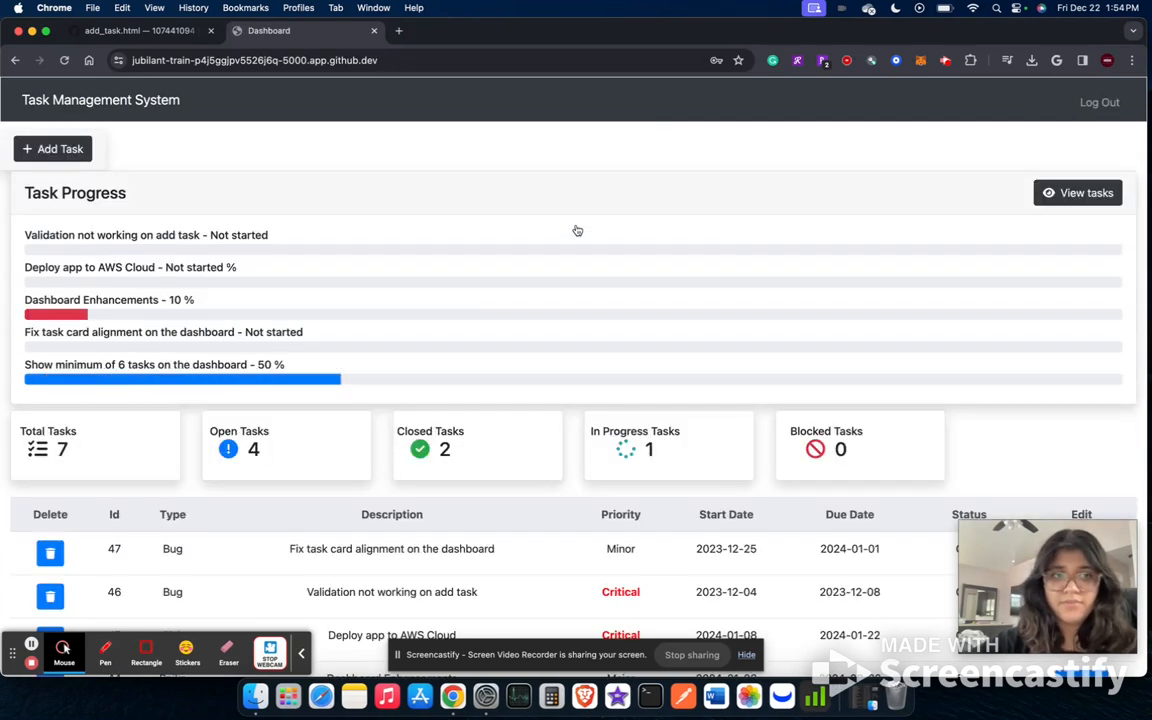
left_click(690, 253)
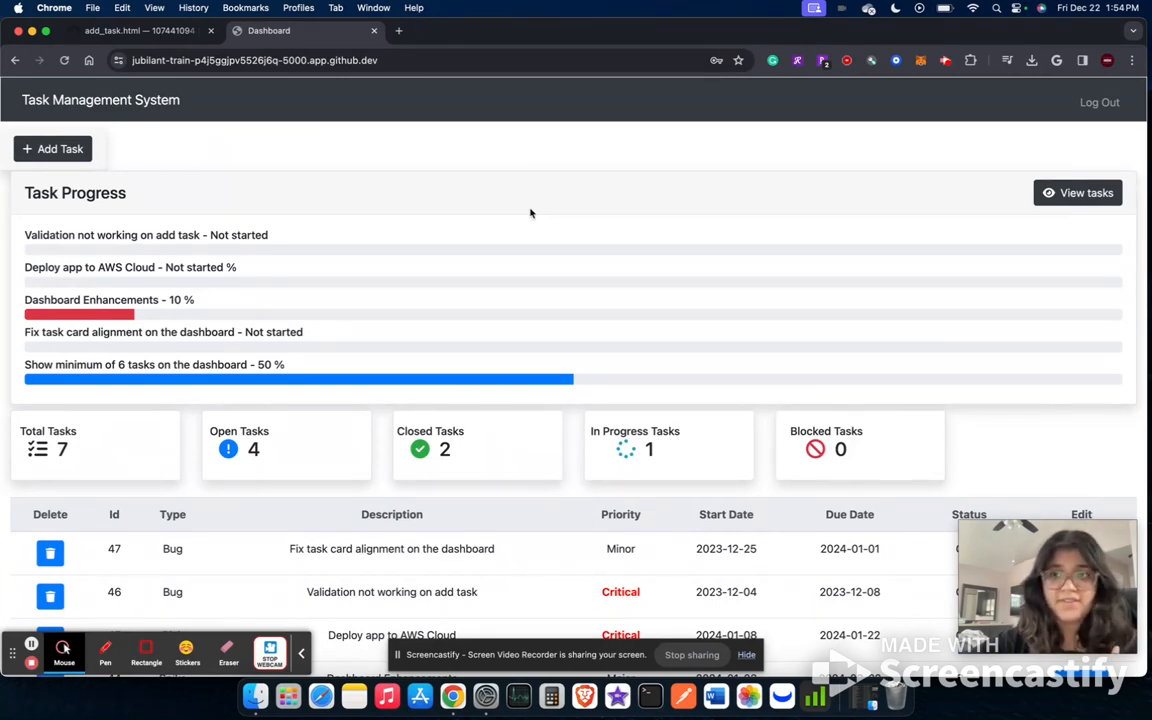
scroll(805, 206, "down", 3)
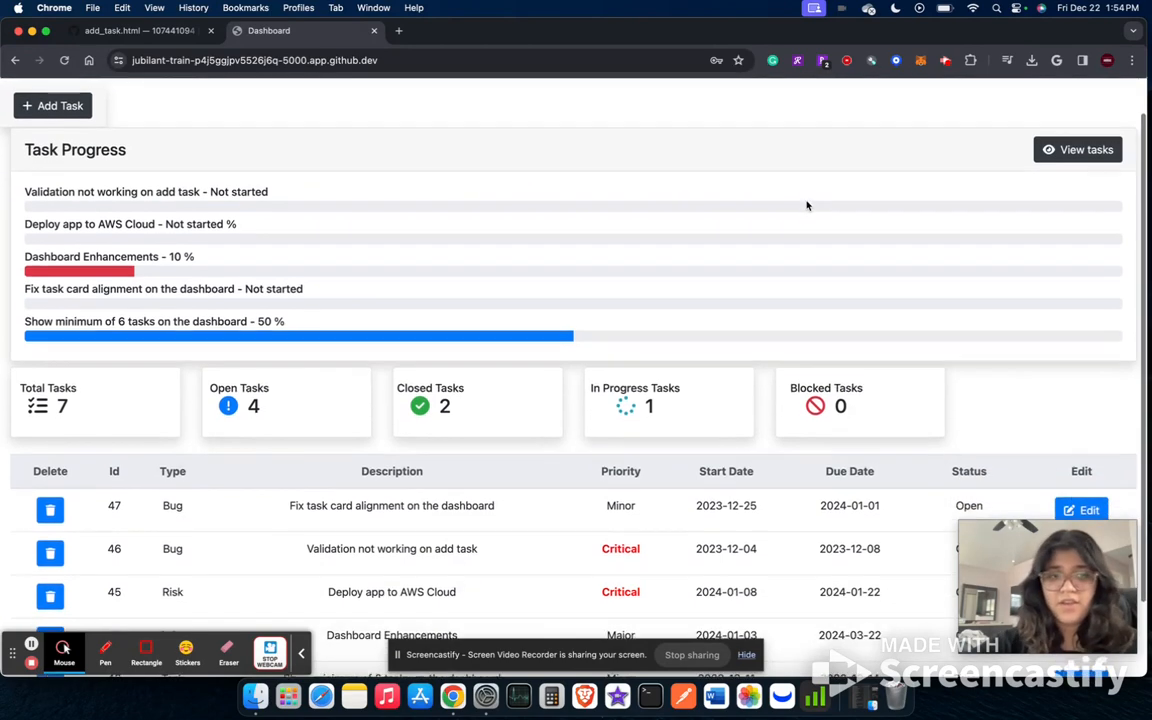
scroll(807, 206, "up", 5)
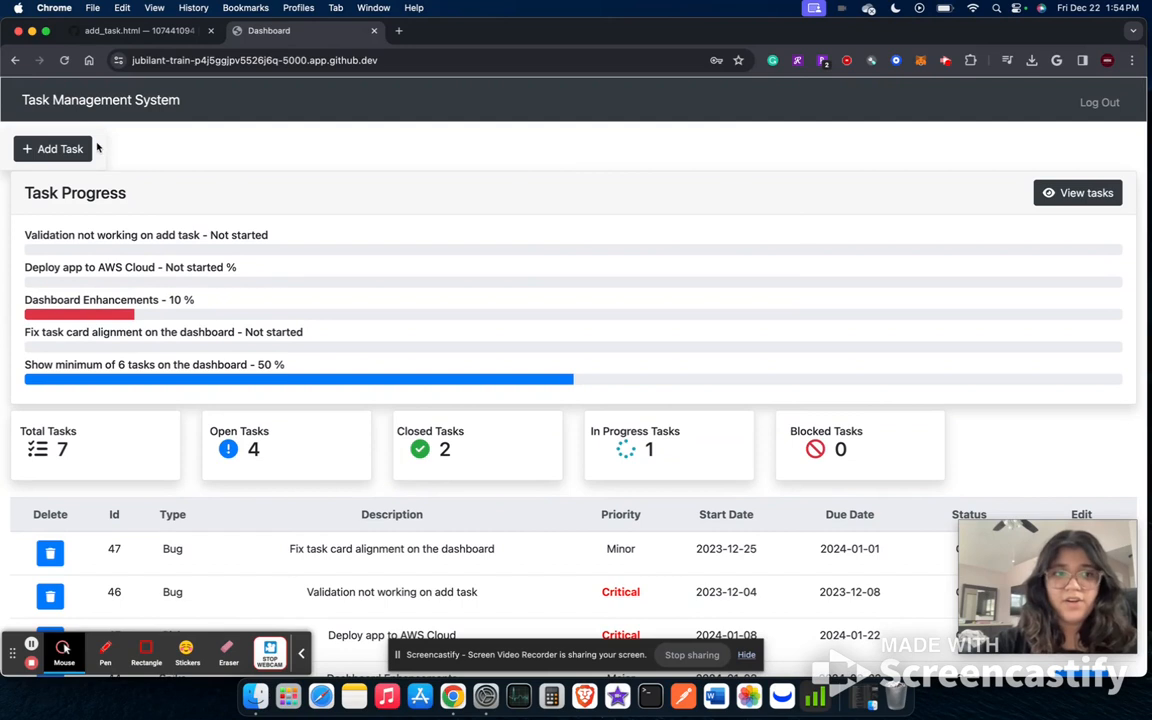
Step: Start a new task of type Bug with the description "getting exception when deleting the task from dashboard"
left_click(71, 152)
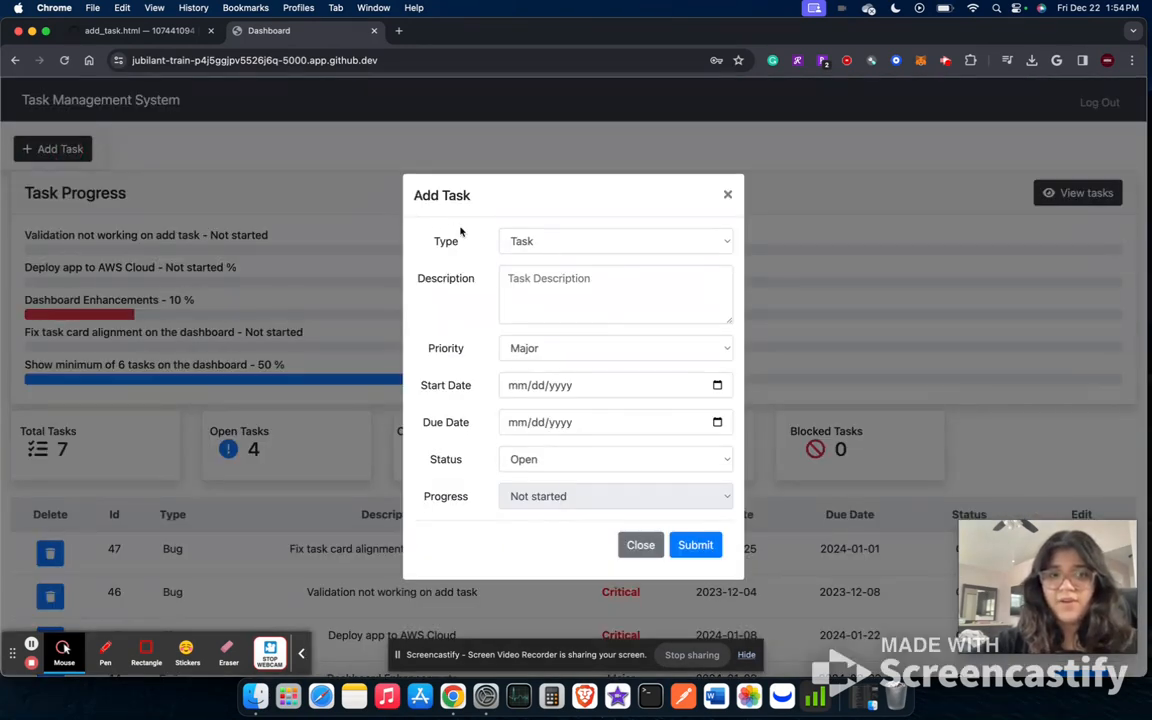
left_click(512, 241)
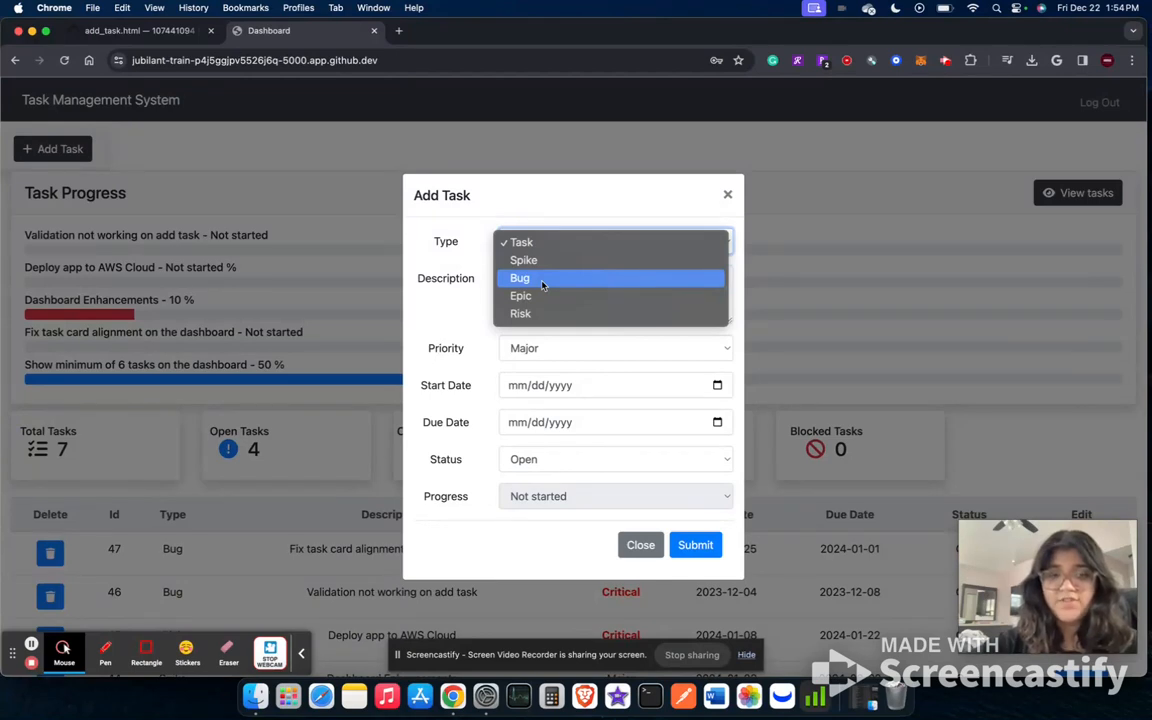
left_click(543, 285)
left_click(562, 279)
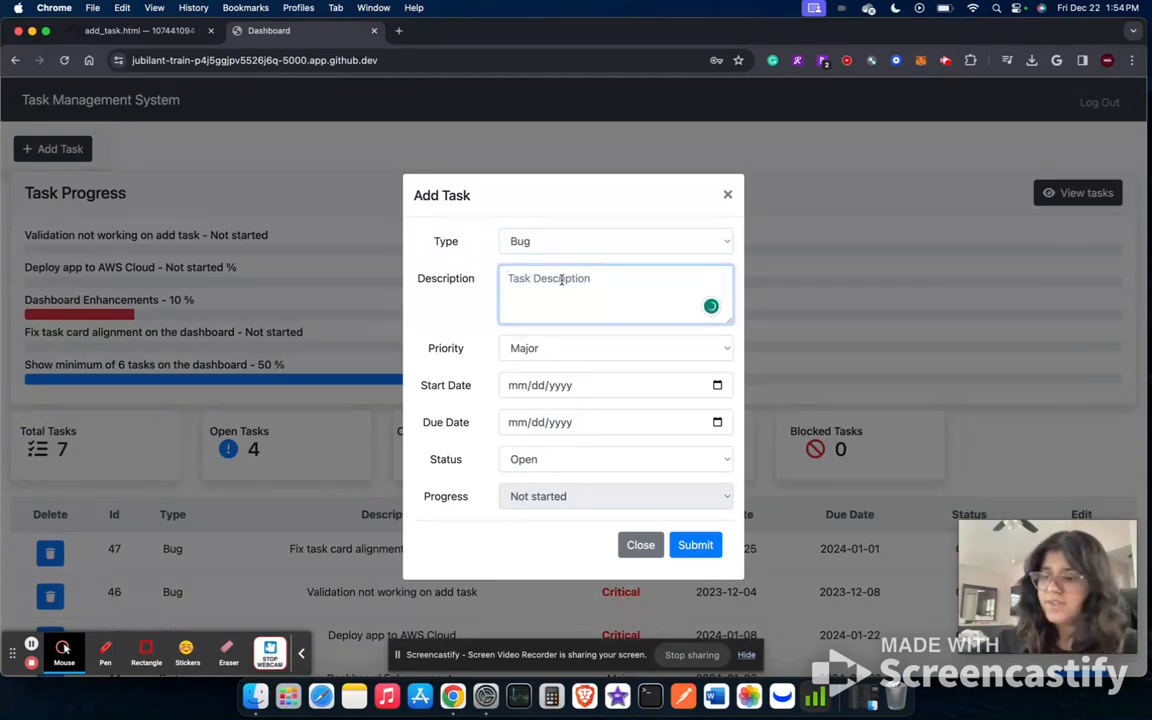
type("getting exception when deleting ")
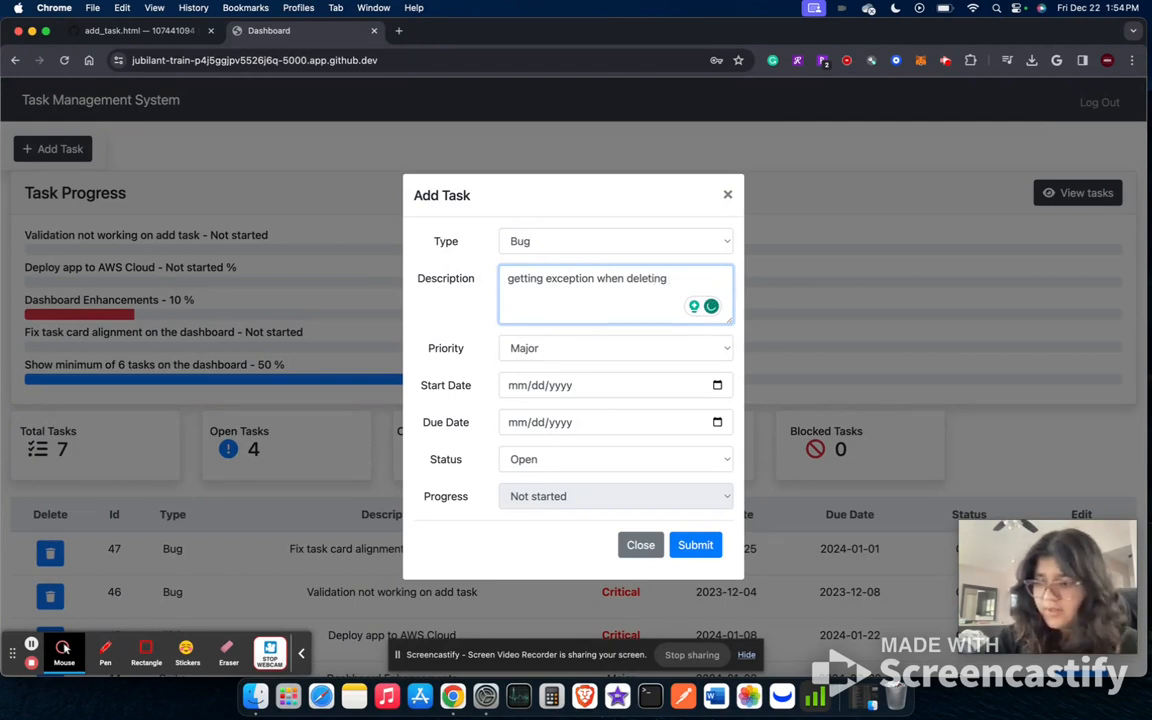
type("the ta")
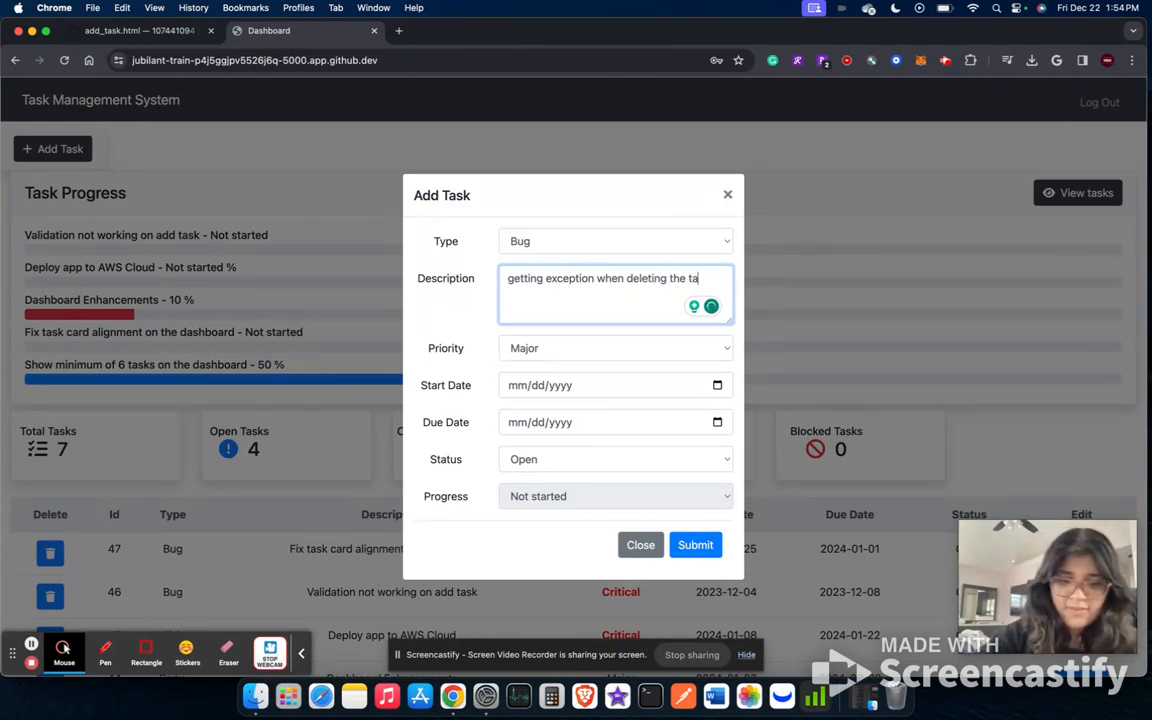
type("sk from ")
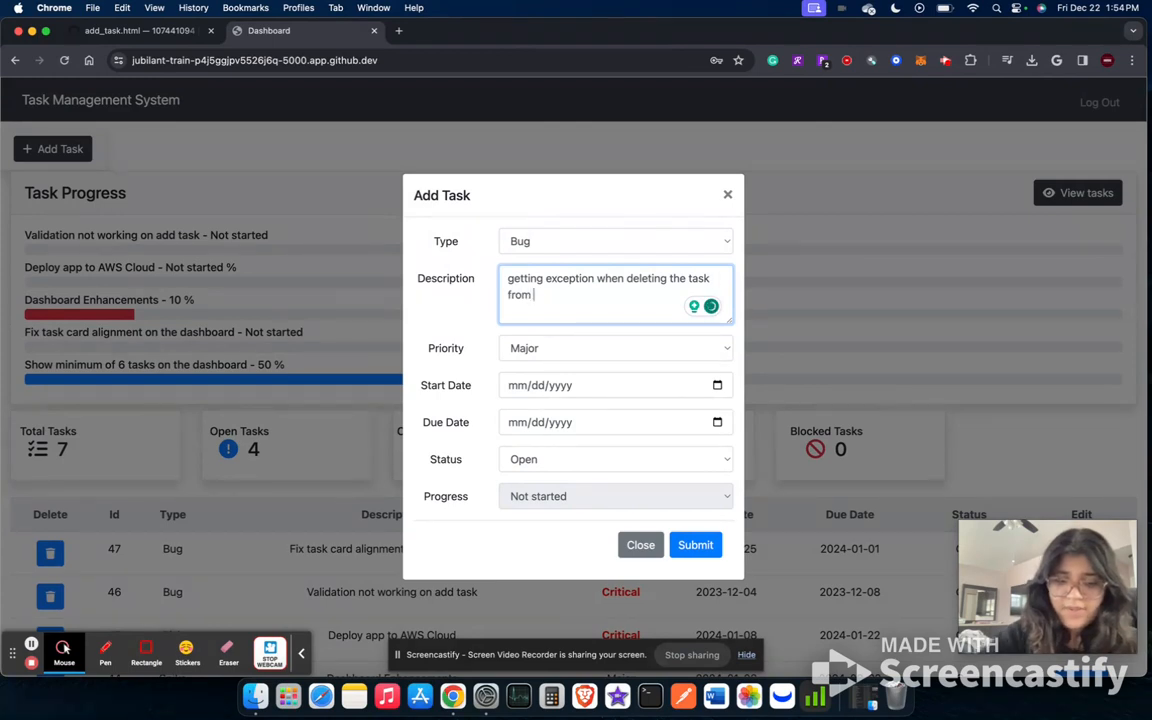
type("dashboard")
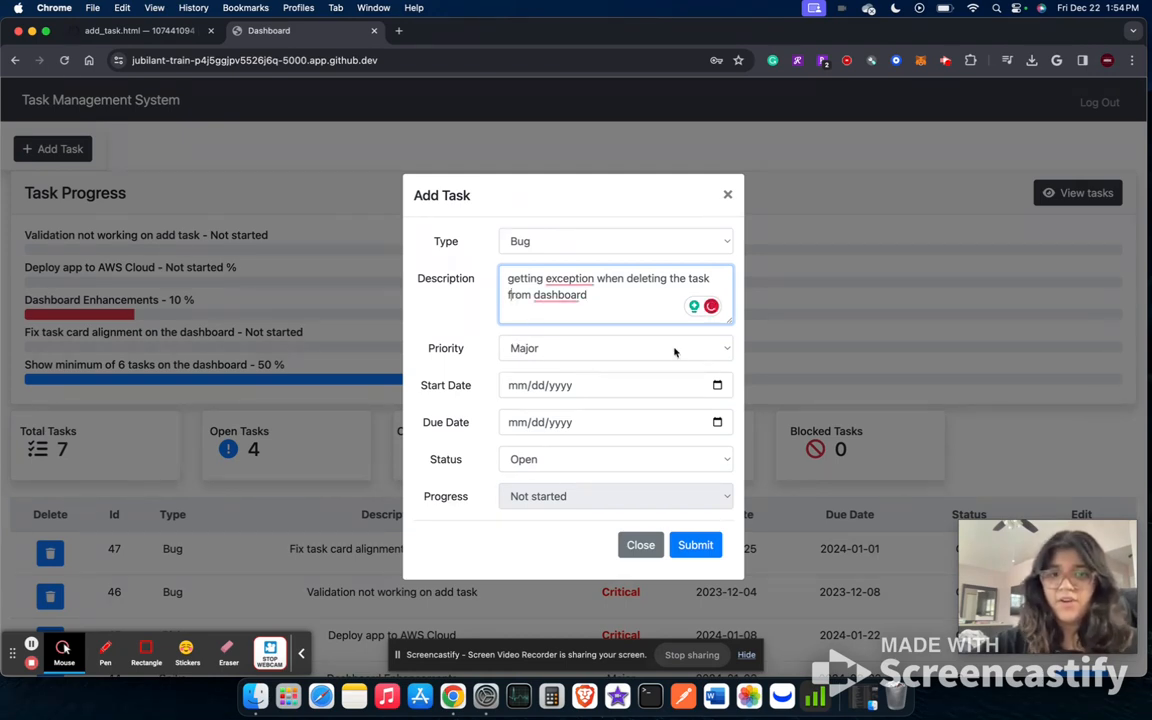
Step: Apply the grammar corrections so the description reads "getting exceptions when deleting the task from the dashboard"
left_click(570, 279)
left_click(570, 318)
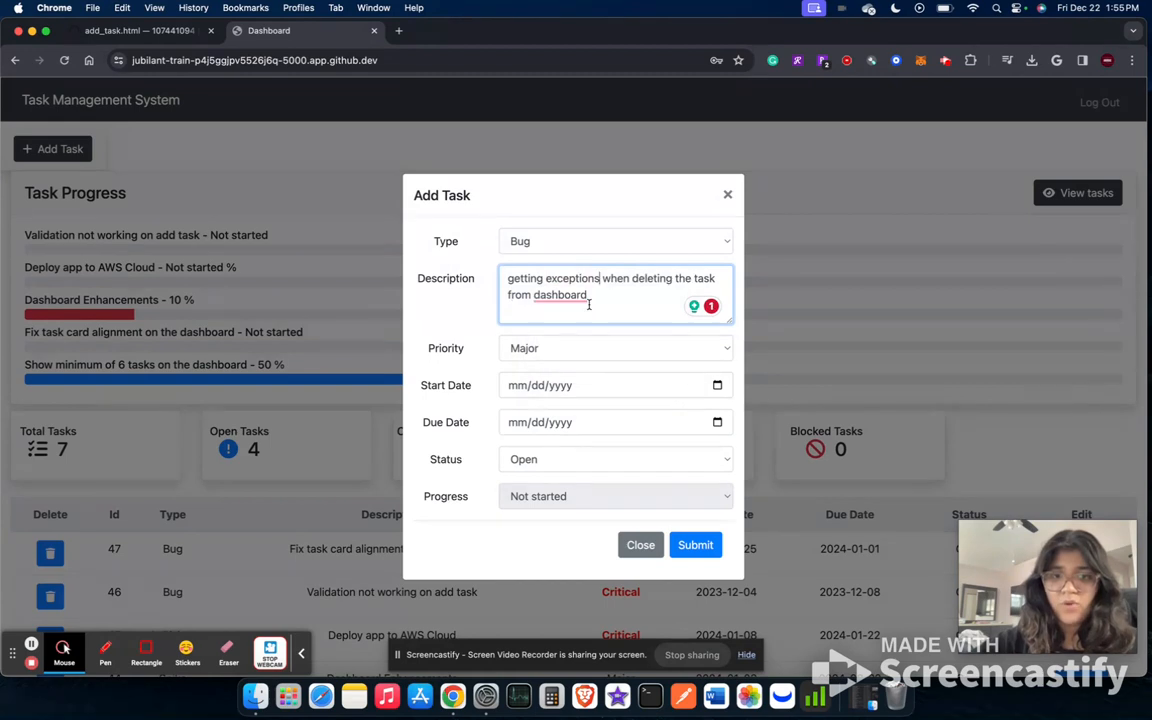
left_click(576, 293)
left_click(571, 336)
Step: Choose Major priority for the new bug, with start date 12/26/2023 and due date 12/28/2023
left_click(605, 352)
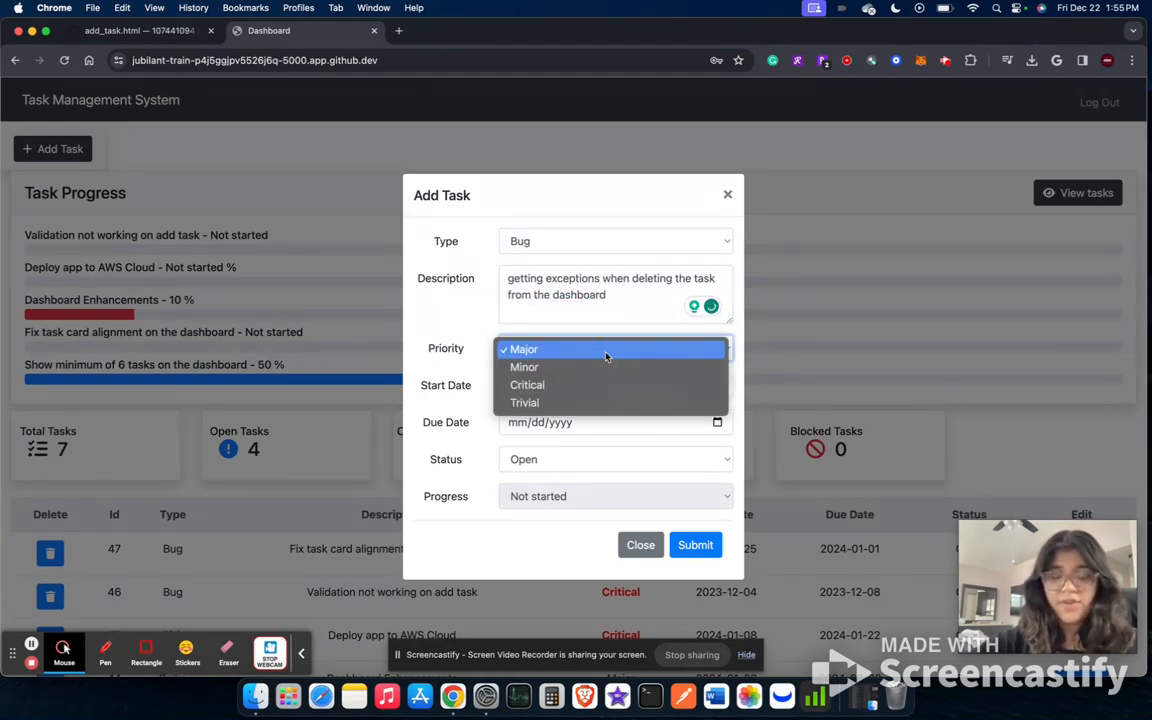
left_click(605, 356)
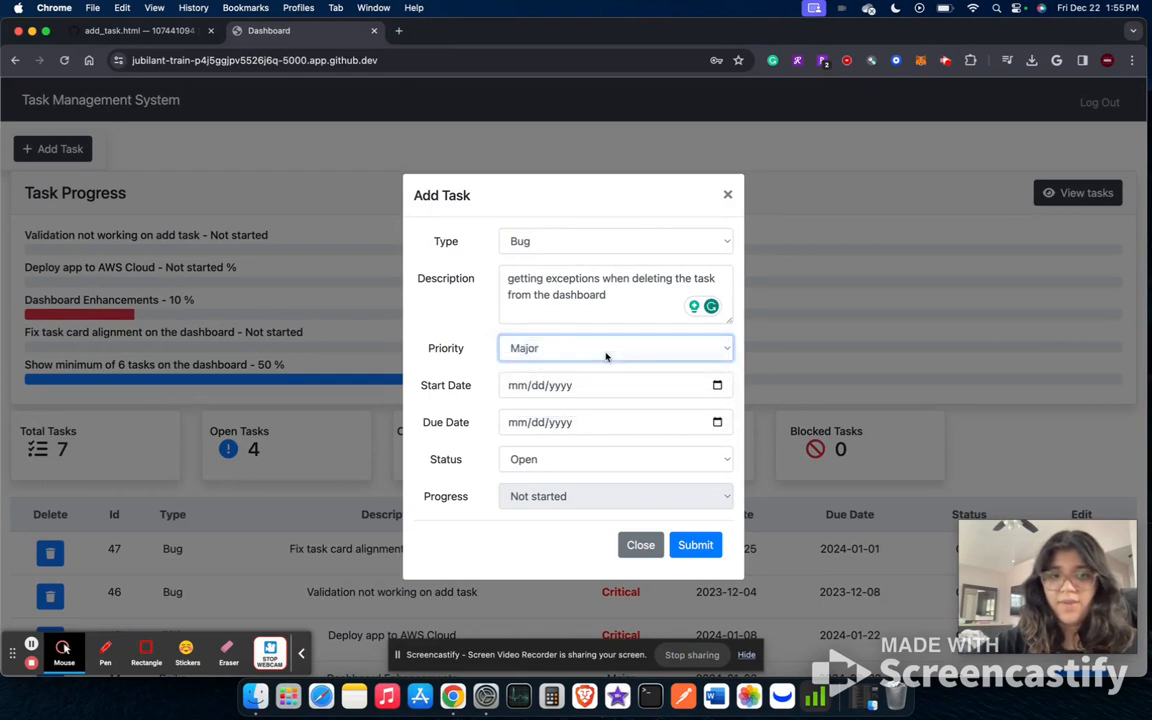
left_click(717, 386)
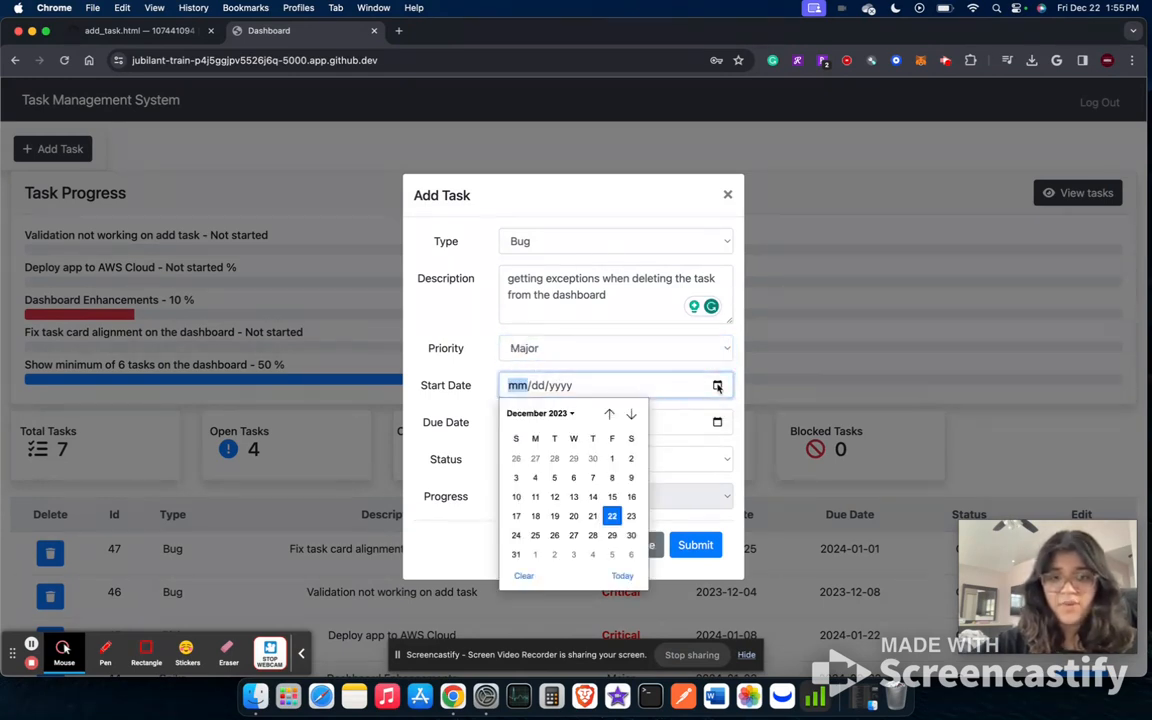
left_click(556, 536)
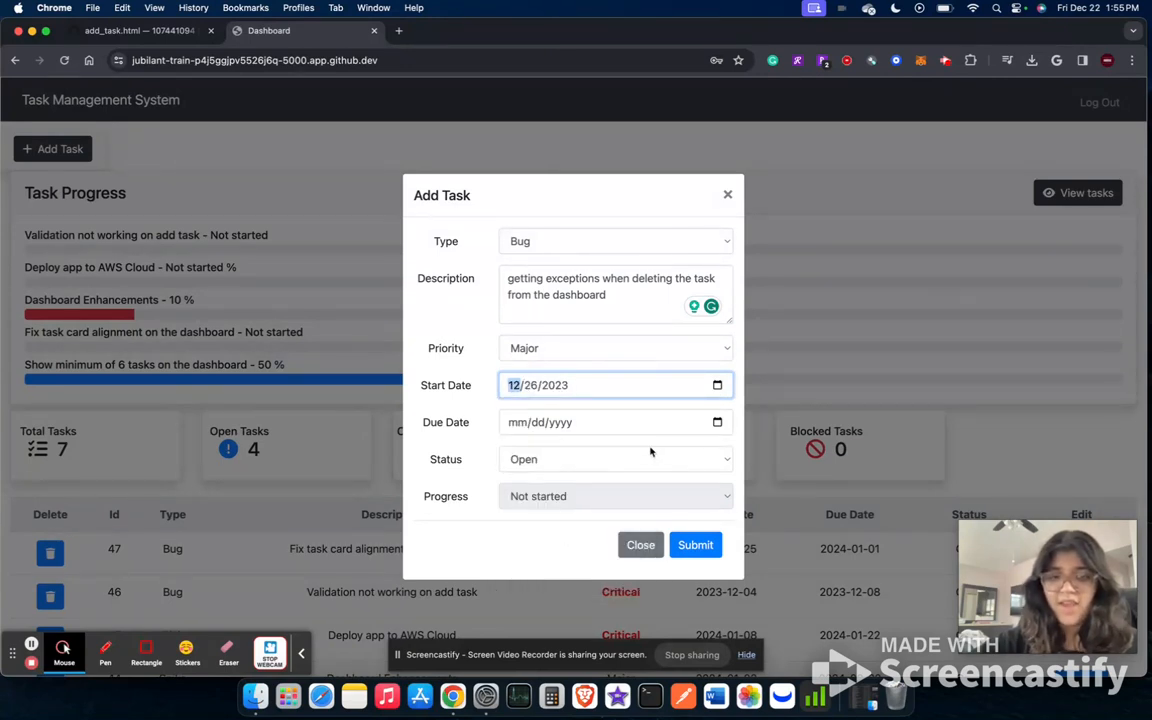
left_click(717, 423)
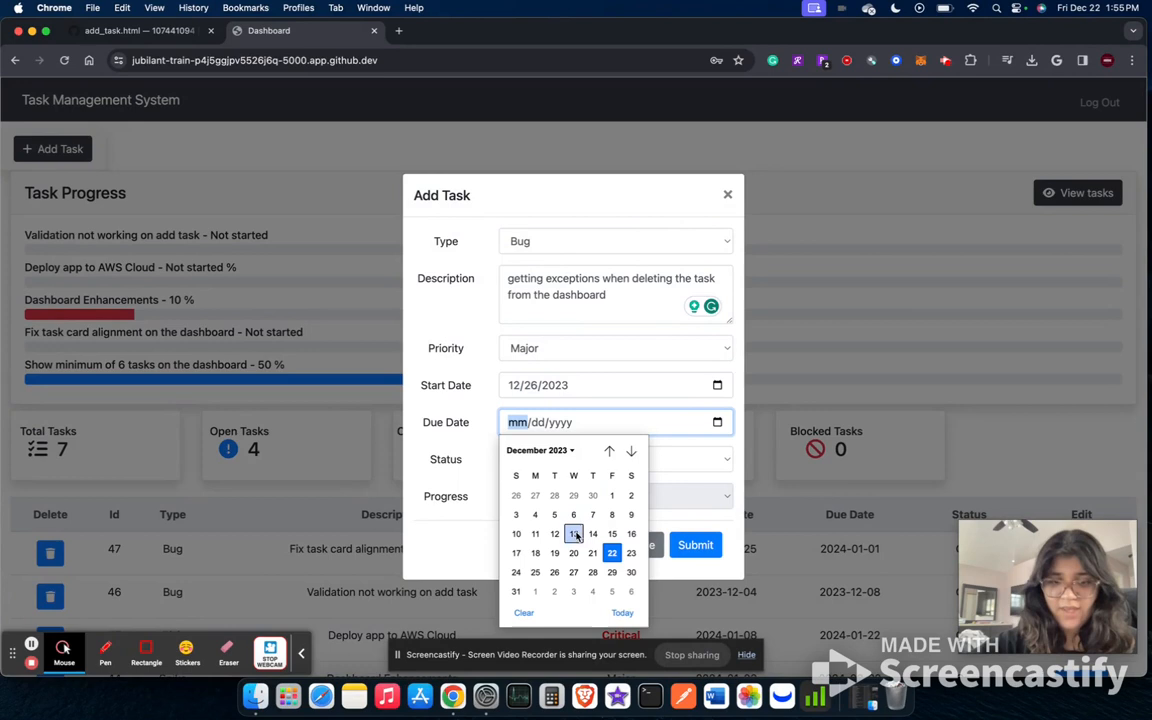
left_click(594, 572)
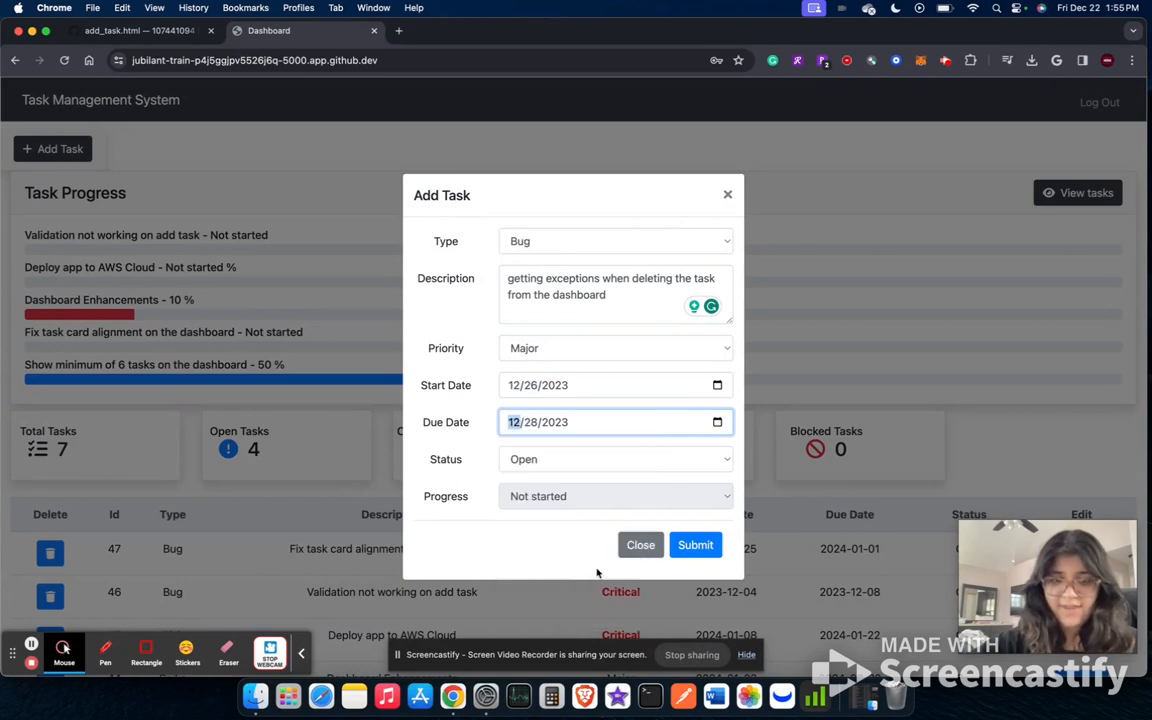
Step: Keep the new bug's status as Open and submit the task
left_click(627, 464)
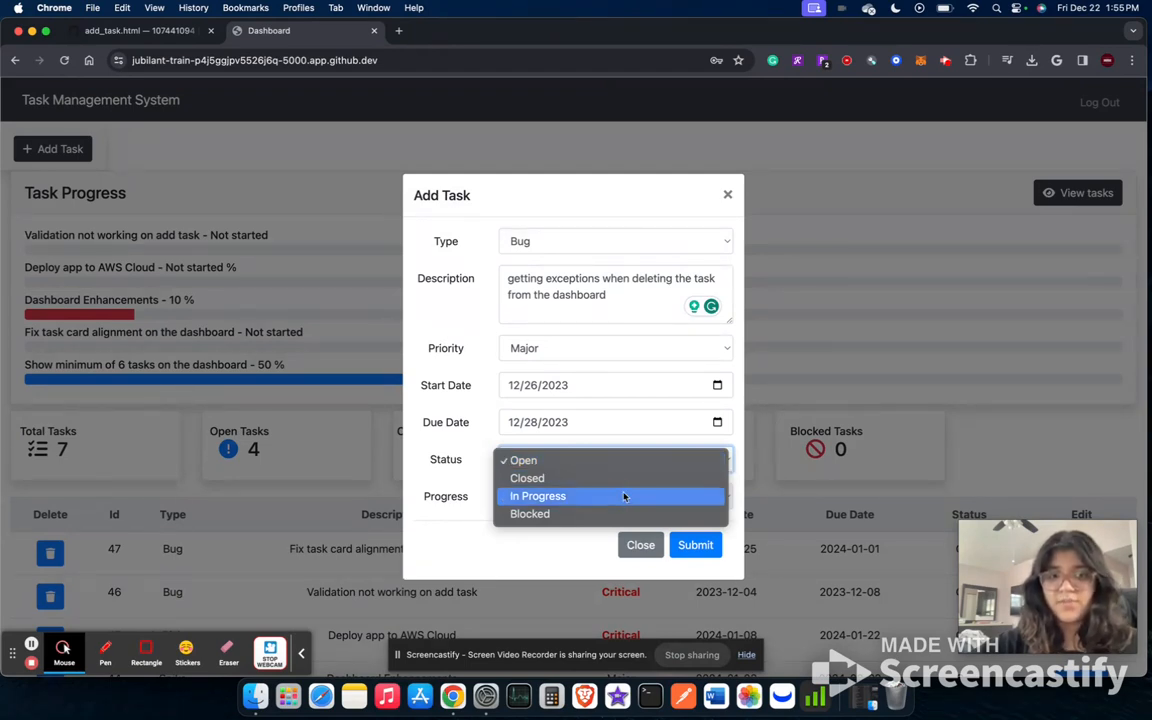
left_click(587, 538)
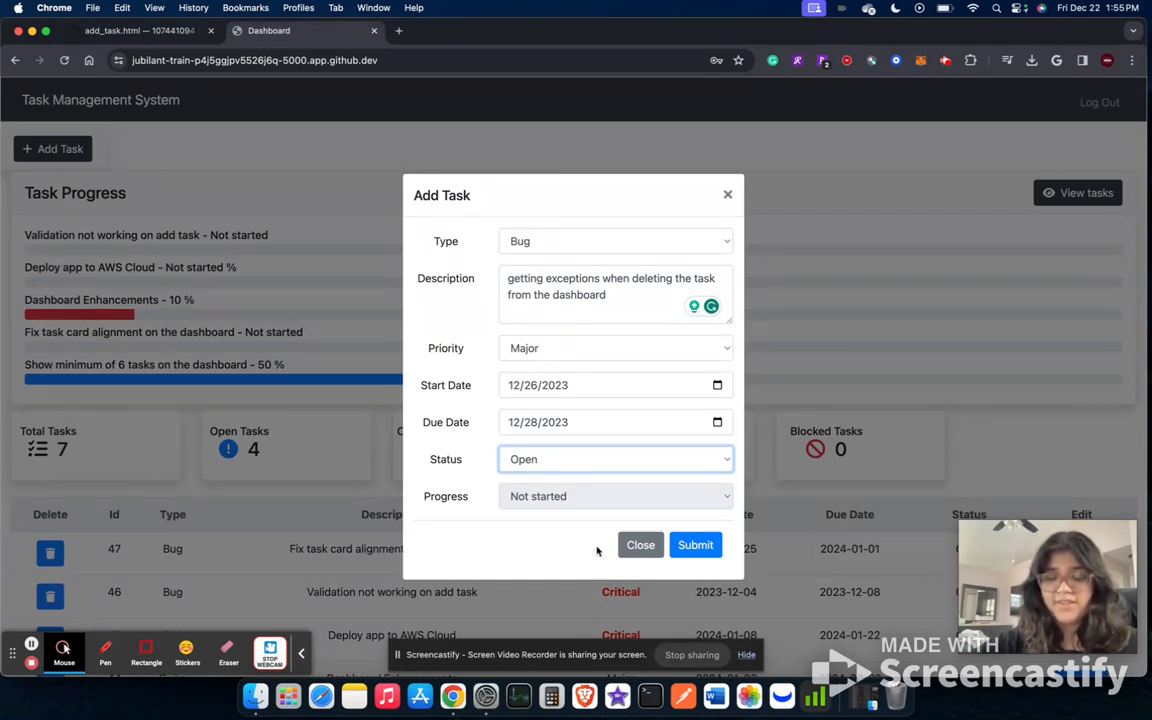
left_click(691, 545)
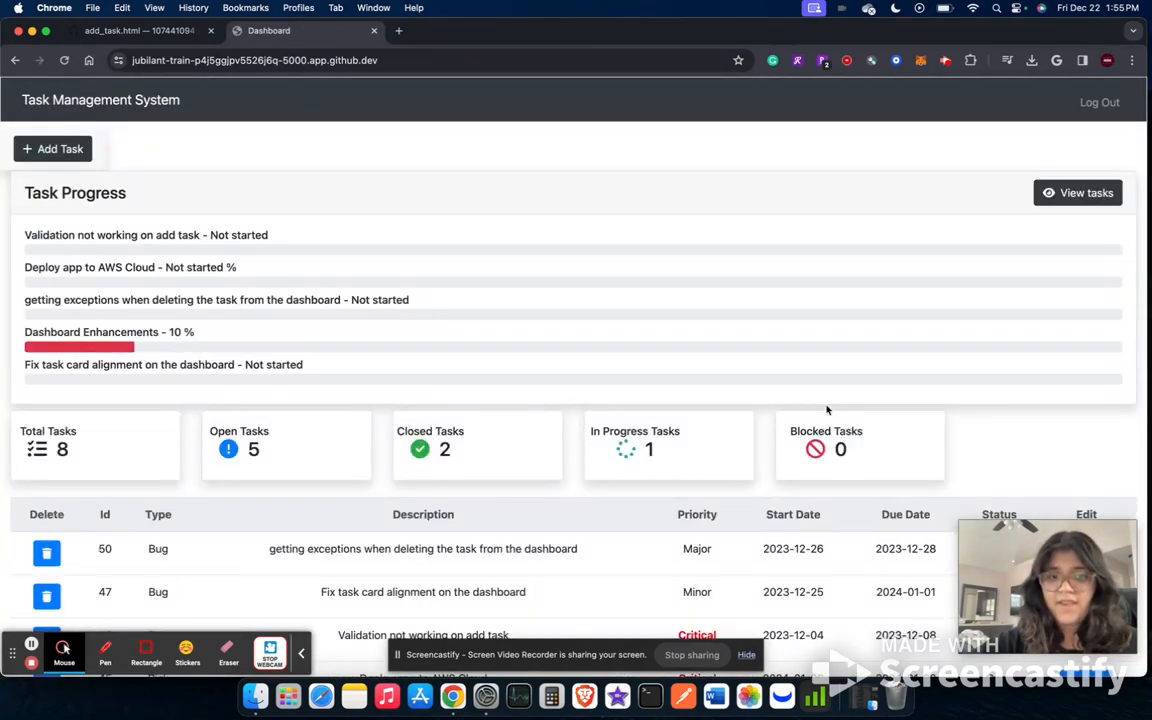
Step: Examine the new bug in the dashboard's task table and in the full task list, closing the list again
scroll(840, 402, "down", 2)
scroll(841, 403, "down", 1)
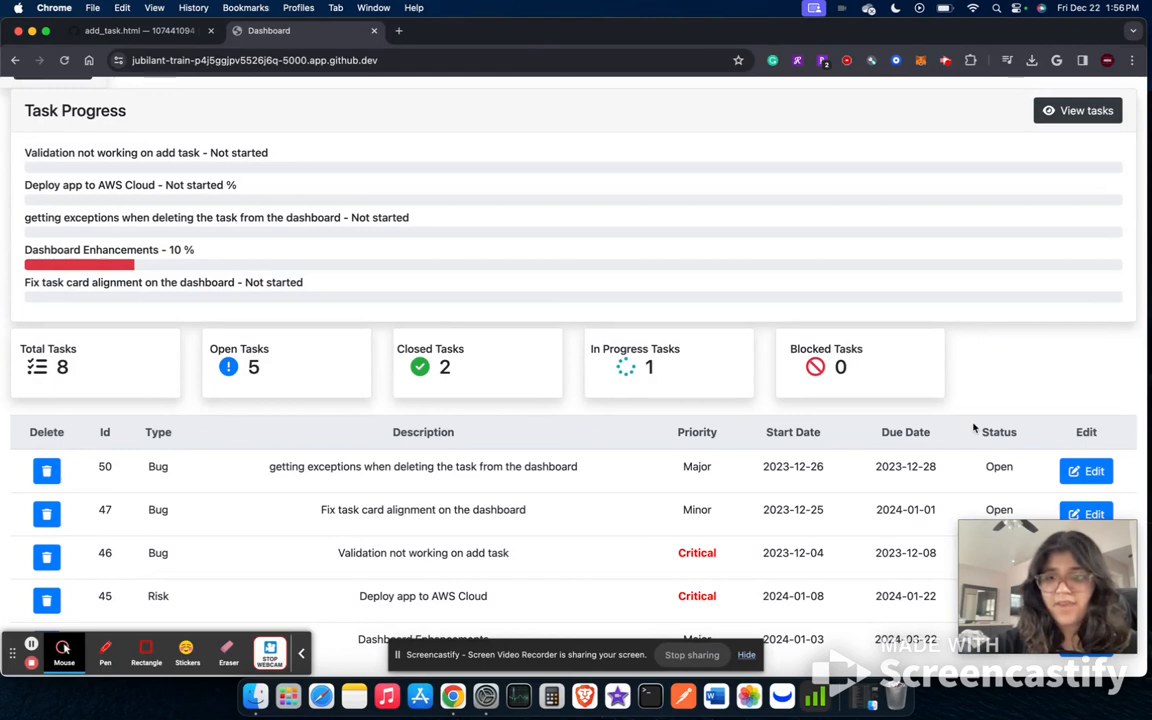
scroll(974, 428, "down", 1)
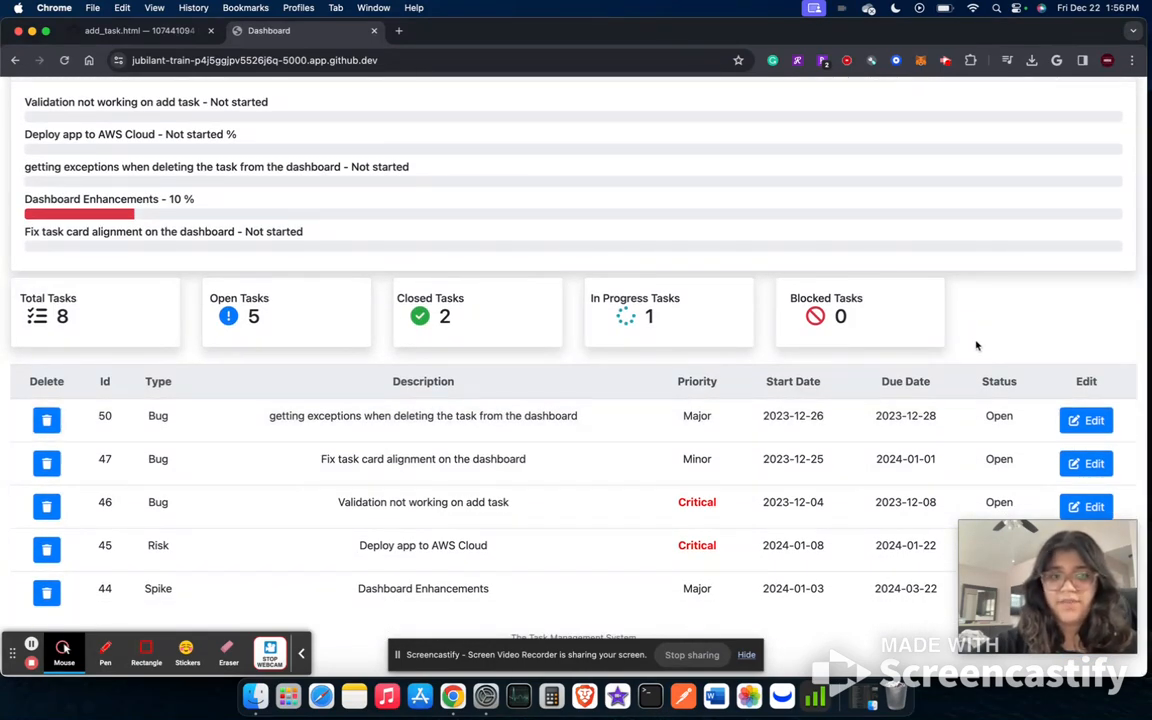
scroll(977, 345, "up", 2)
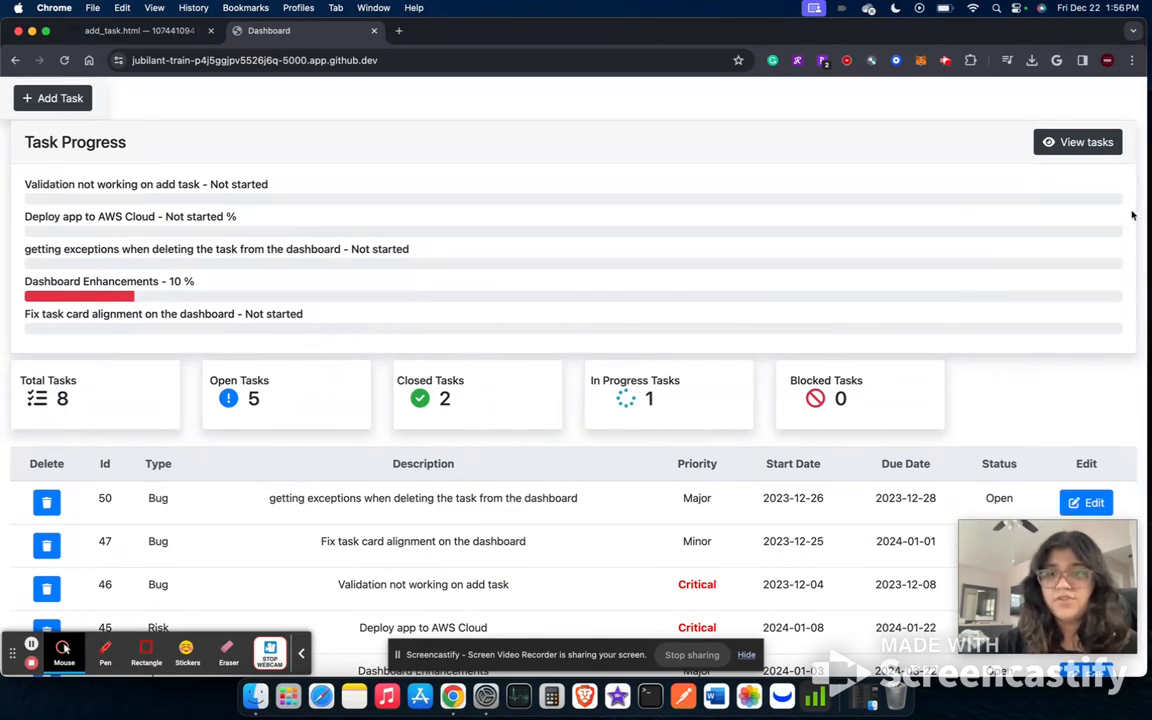
left_click(1108, 145)
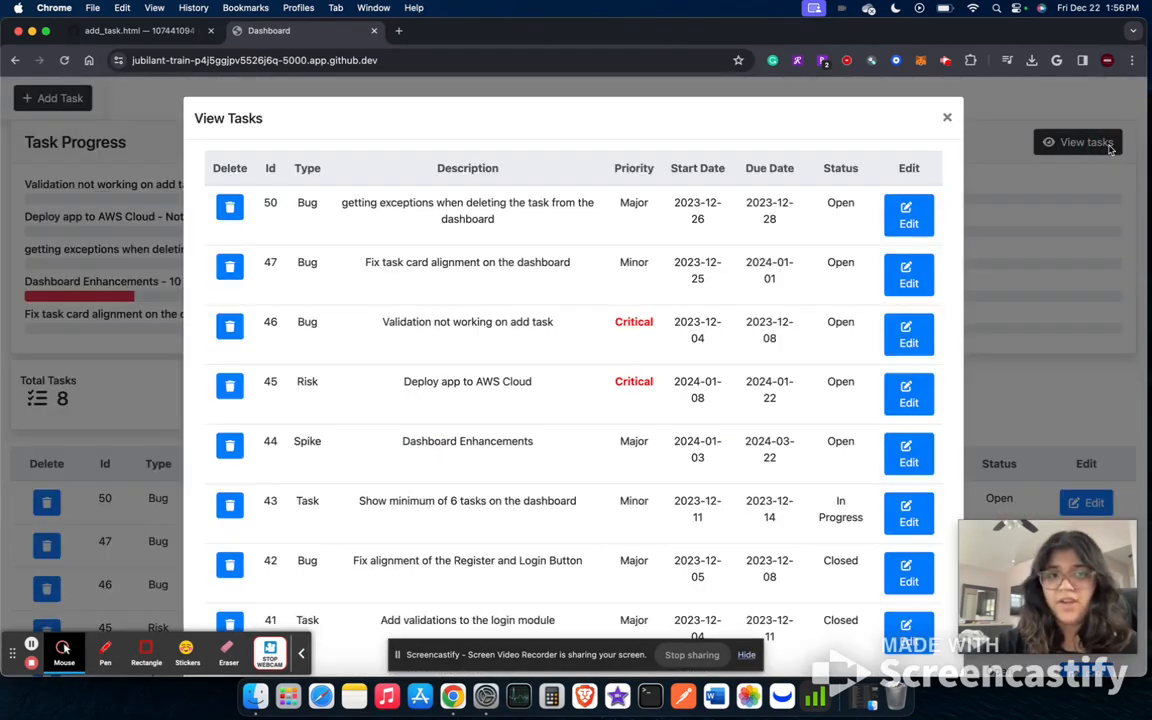
scroll(869, 222, "down", 1)
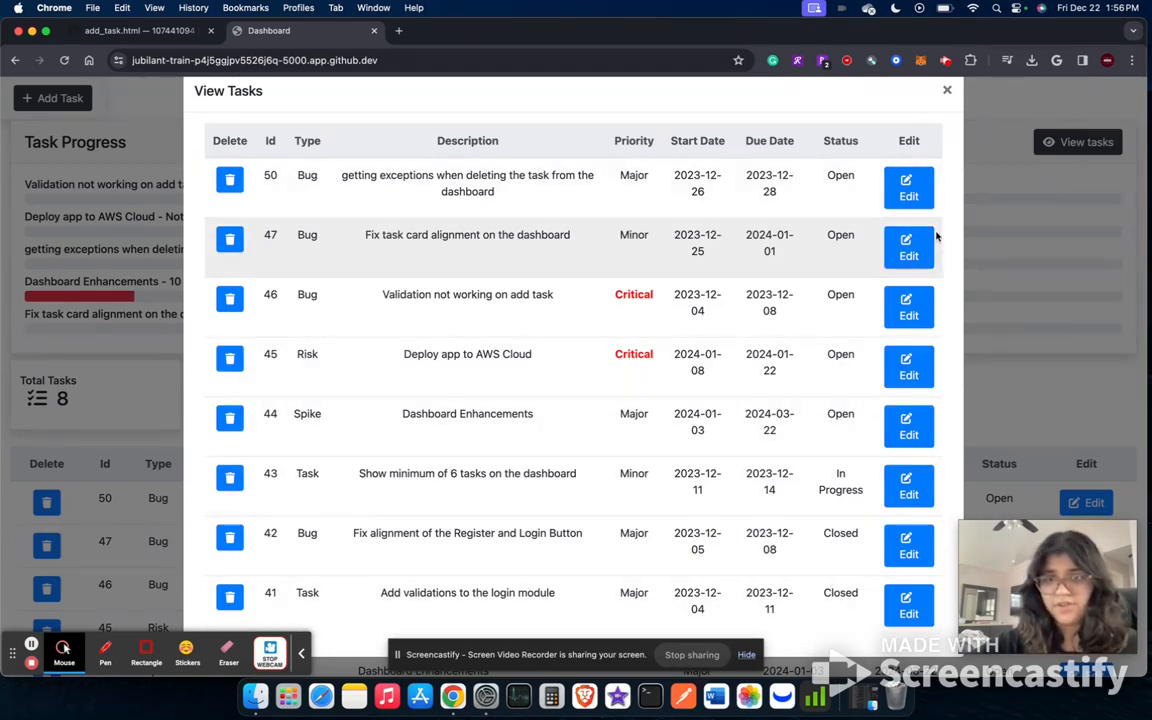
left_click(947, 90)
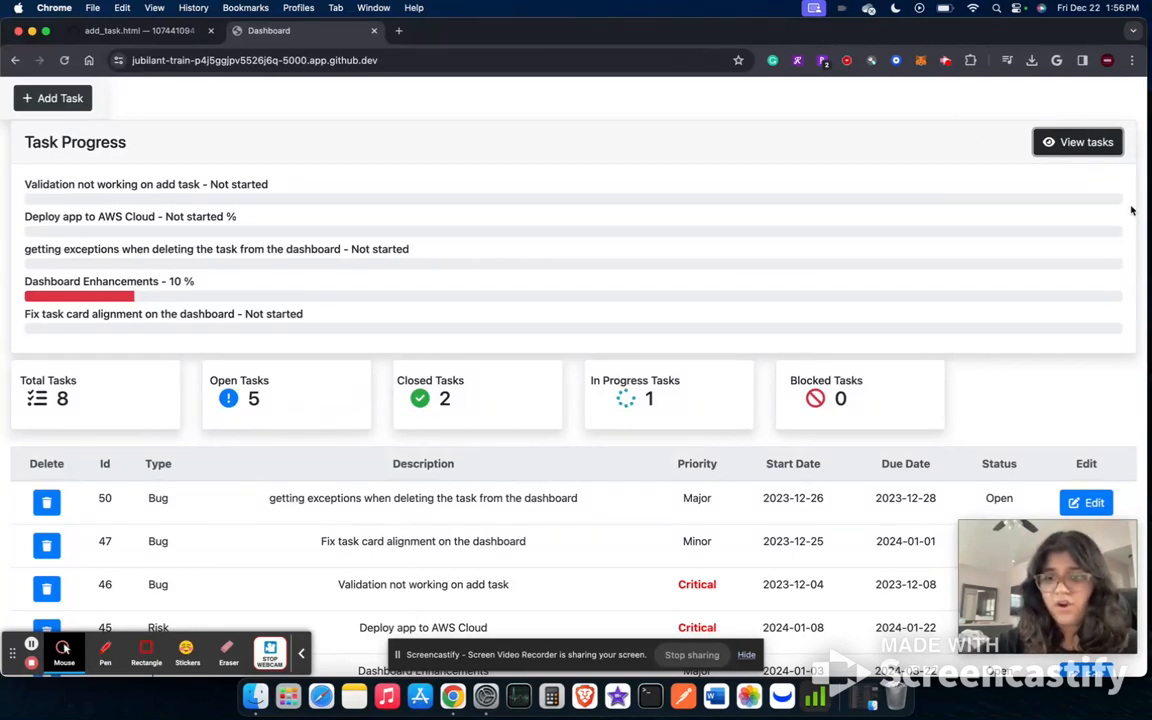
scroll(1132, 210, "down", 2)
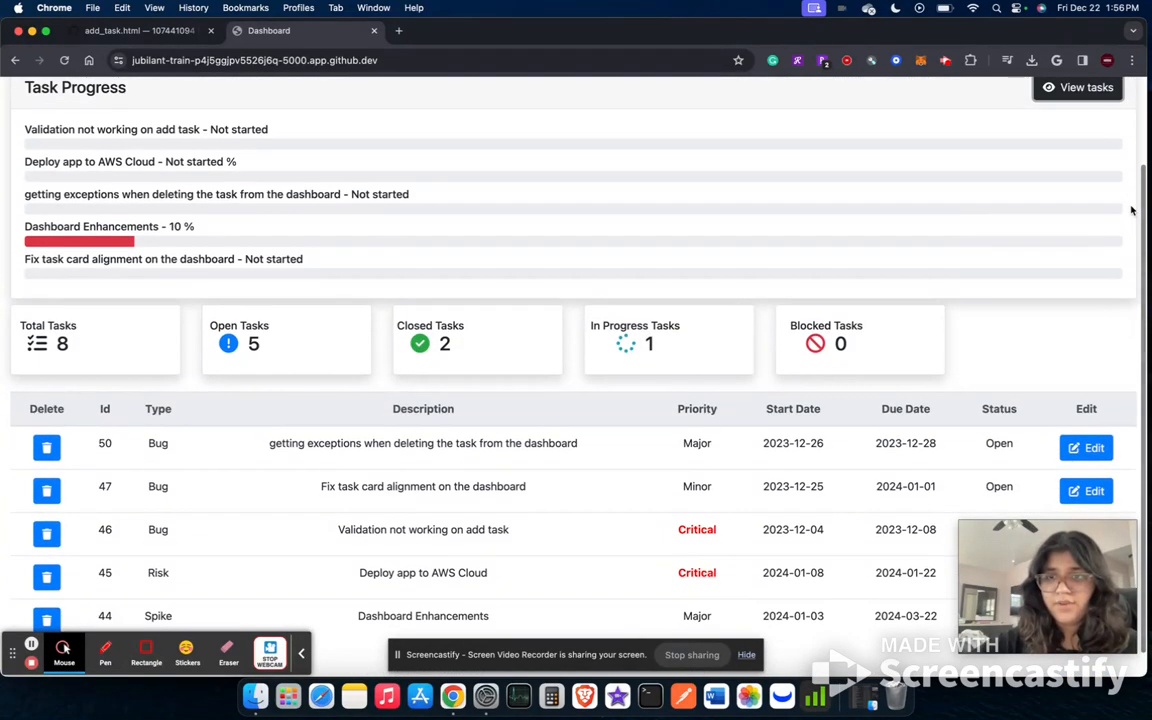
left_click(1062, 88)
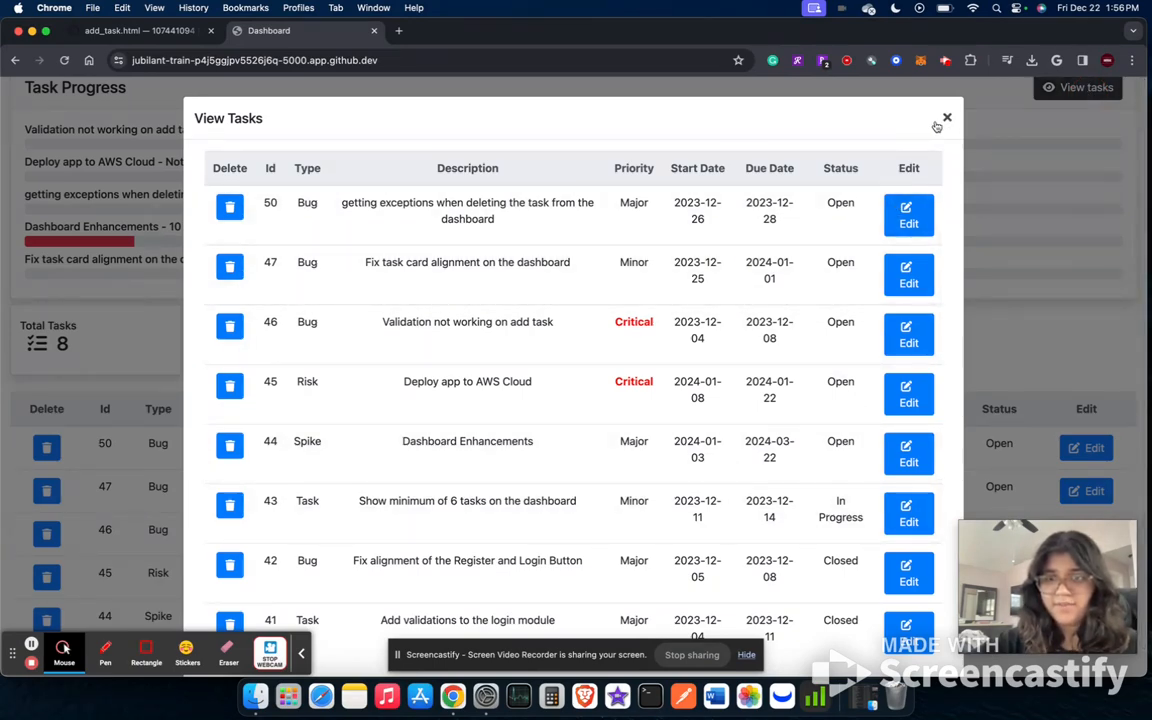
left_click(946, 118)
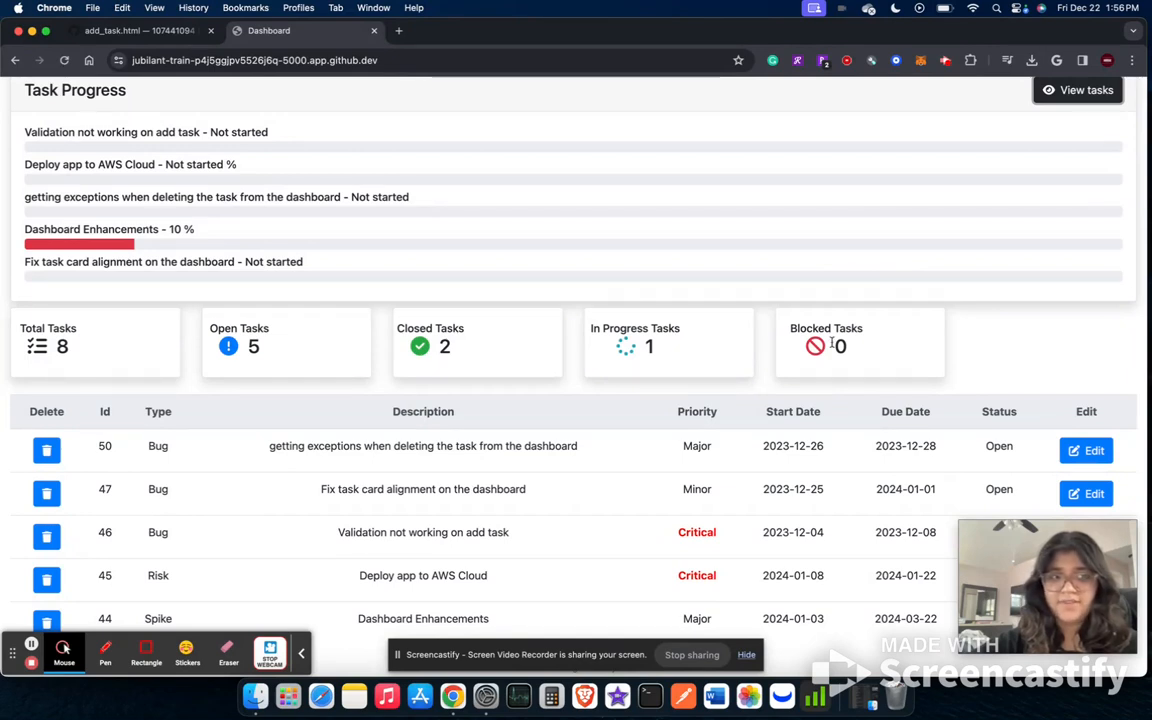
Step: Edit the bug about exceptions when deleting a task, setting its status to In Progress and its progress to 10, and submit the changes
scroll(831, 343, "down", 1)
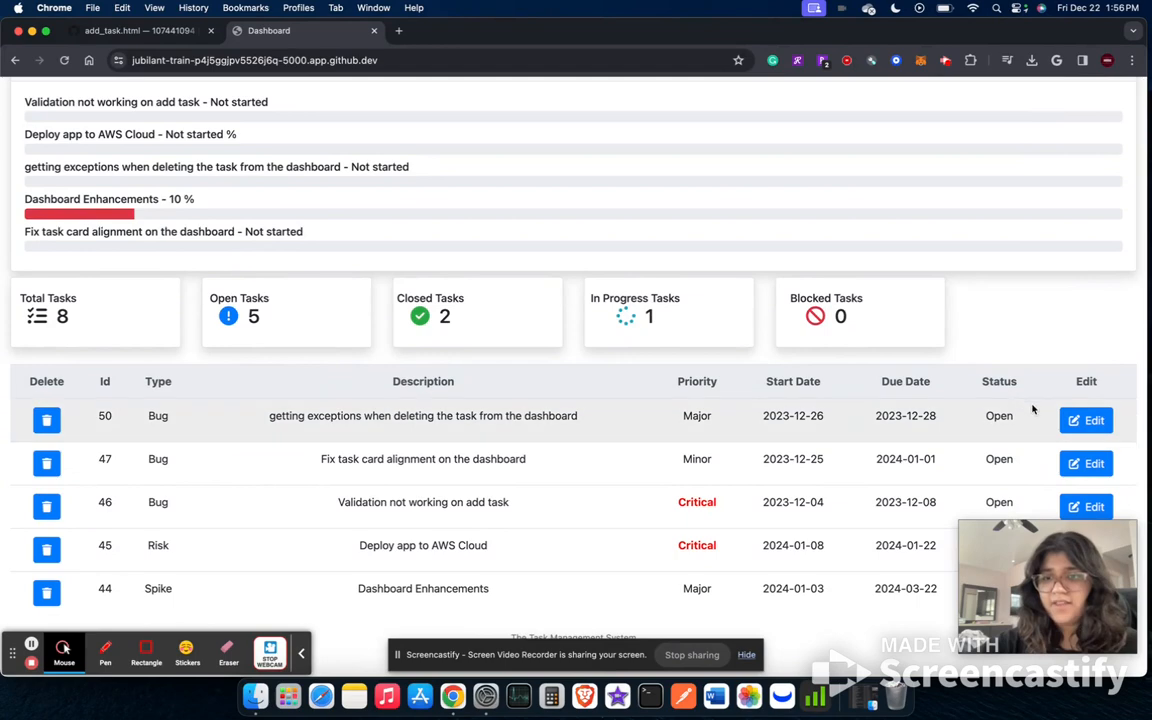
left_click(1085, 421)
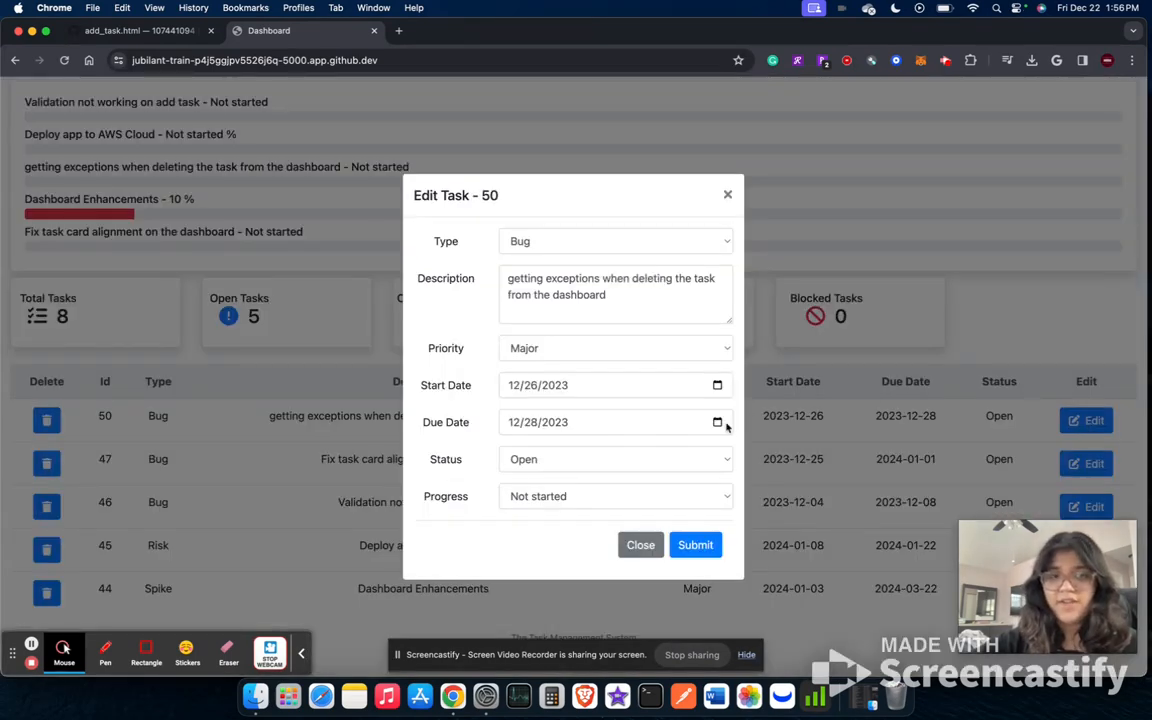
left_click(696, 464)
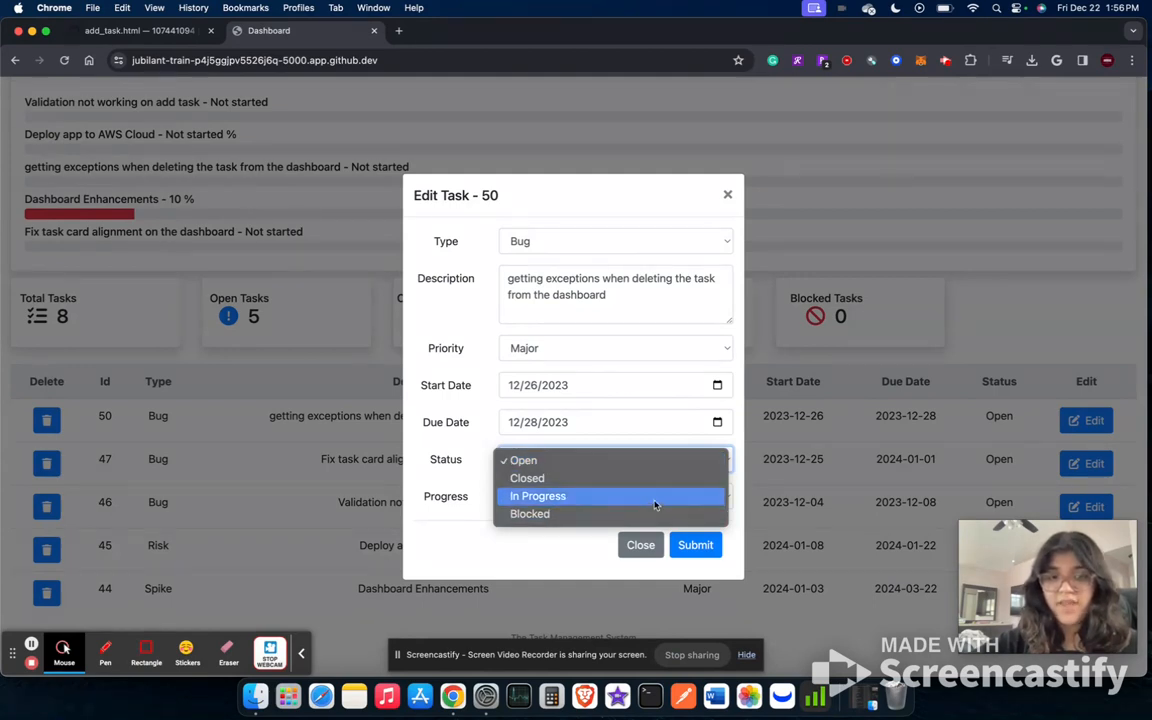
left_click(656, 496)
left_click(610, 497)
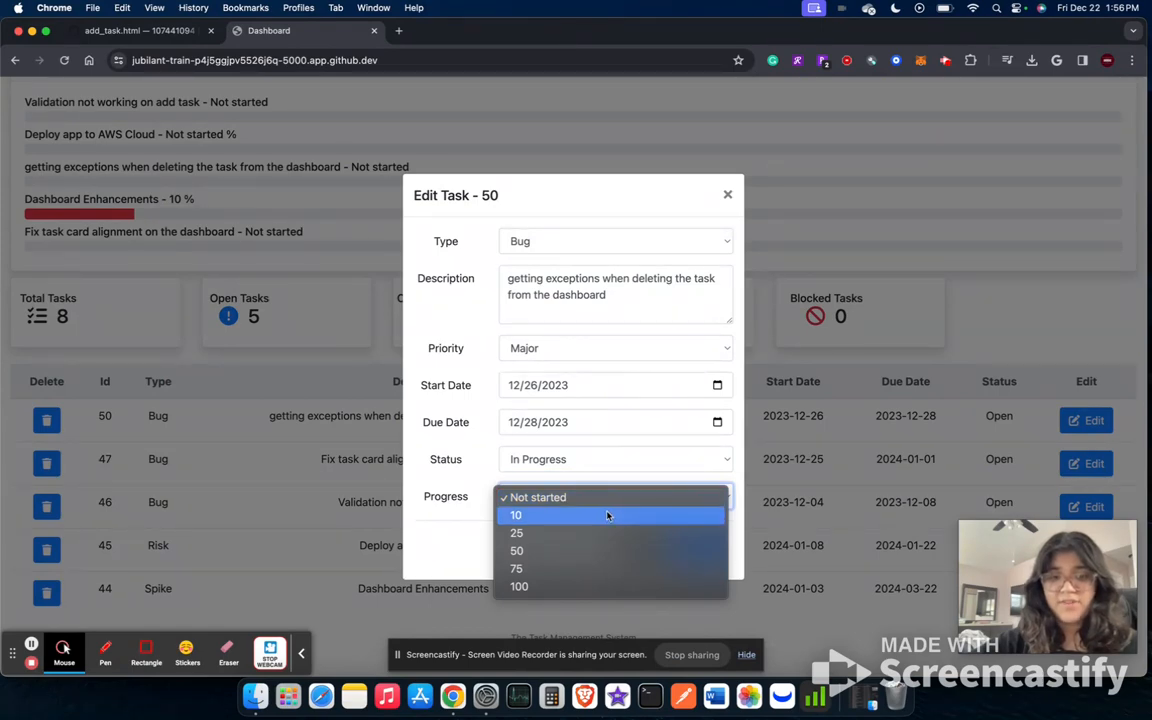
left_click(607, 515)
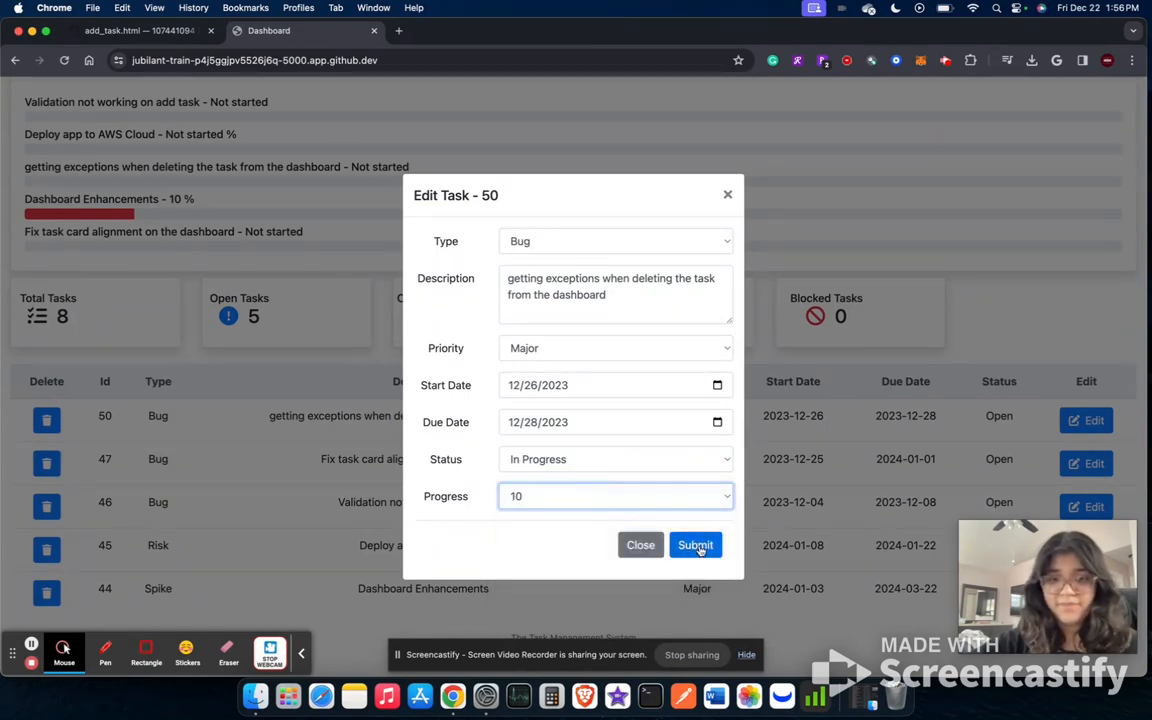
left_click(697, 545)
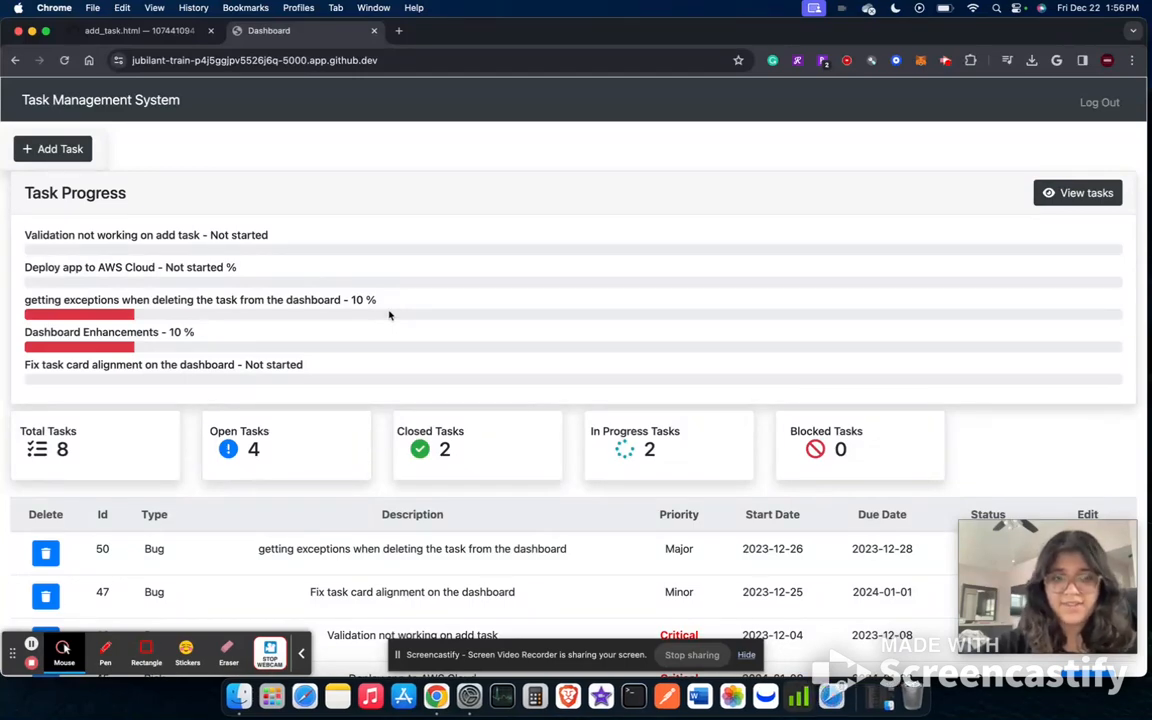
Step: Raise the progress of the bug about exceptions when deleting a task to 75 and submit the change
scroll(545, 331, "down", 1)
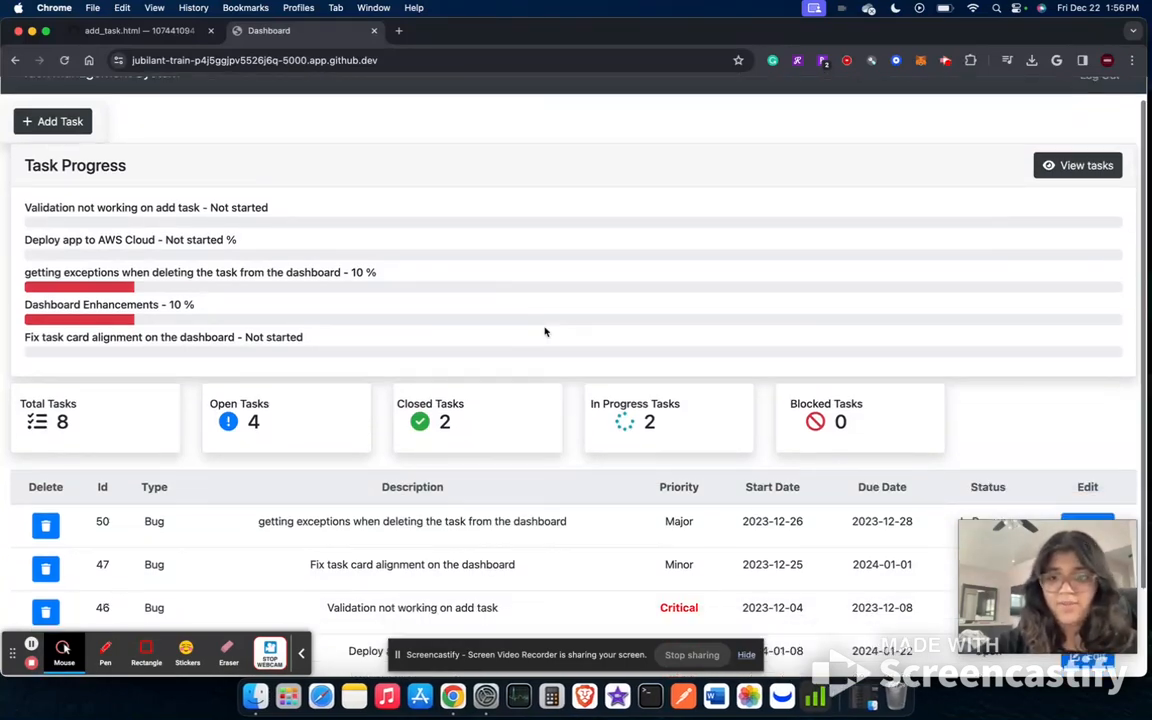
scroll(545, 331, "down", 1)
scroll(545, 329, "down", 1)
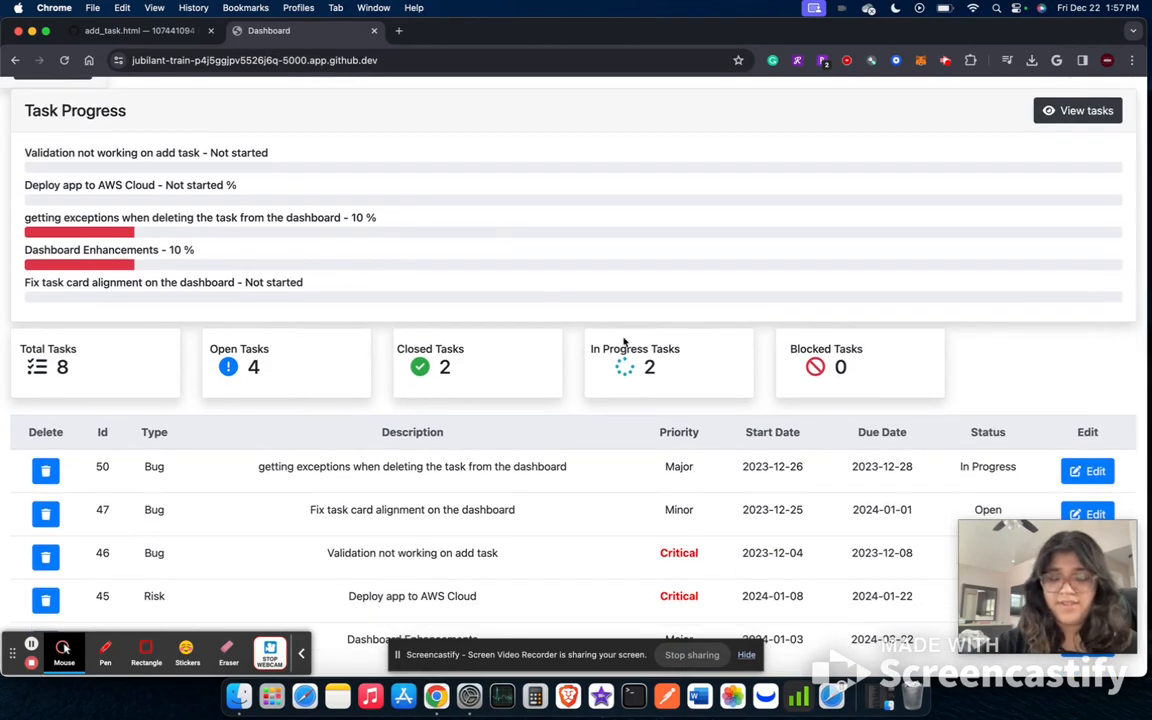
left_click(1094, 471)
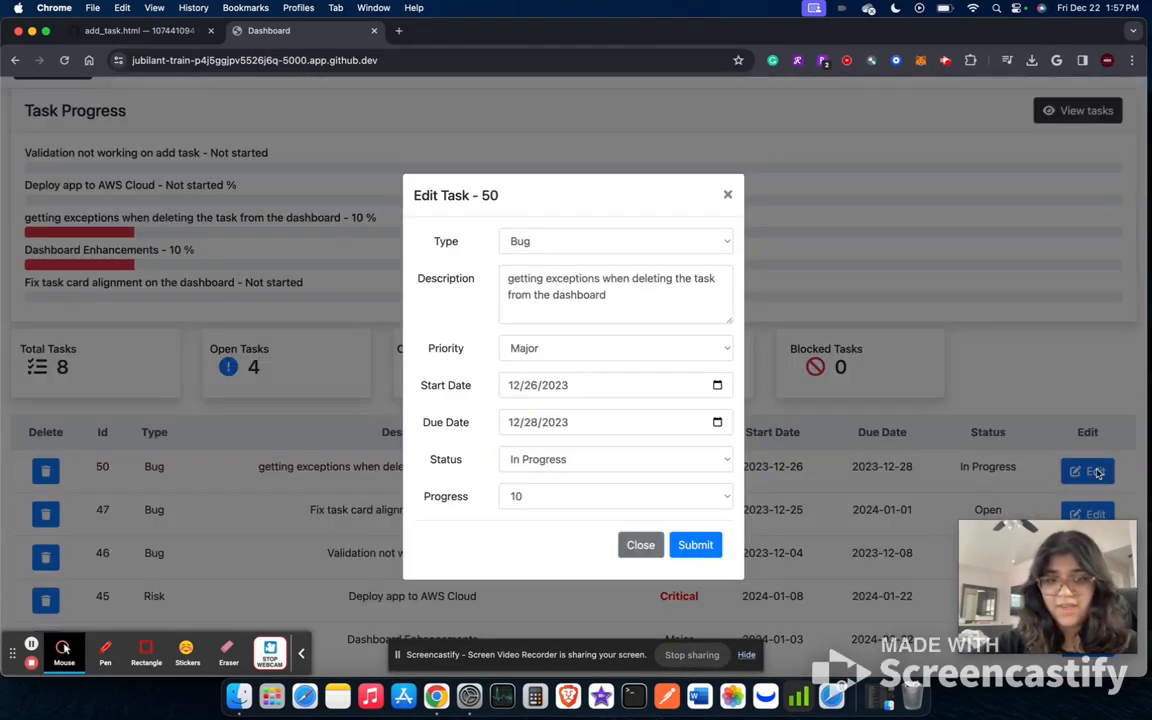
left_click(642, 496)
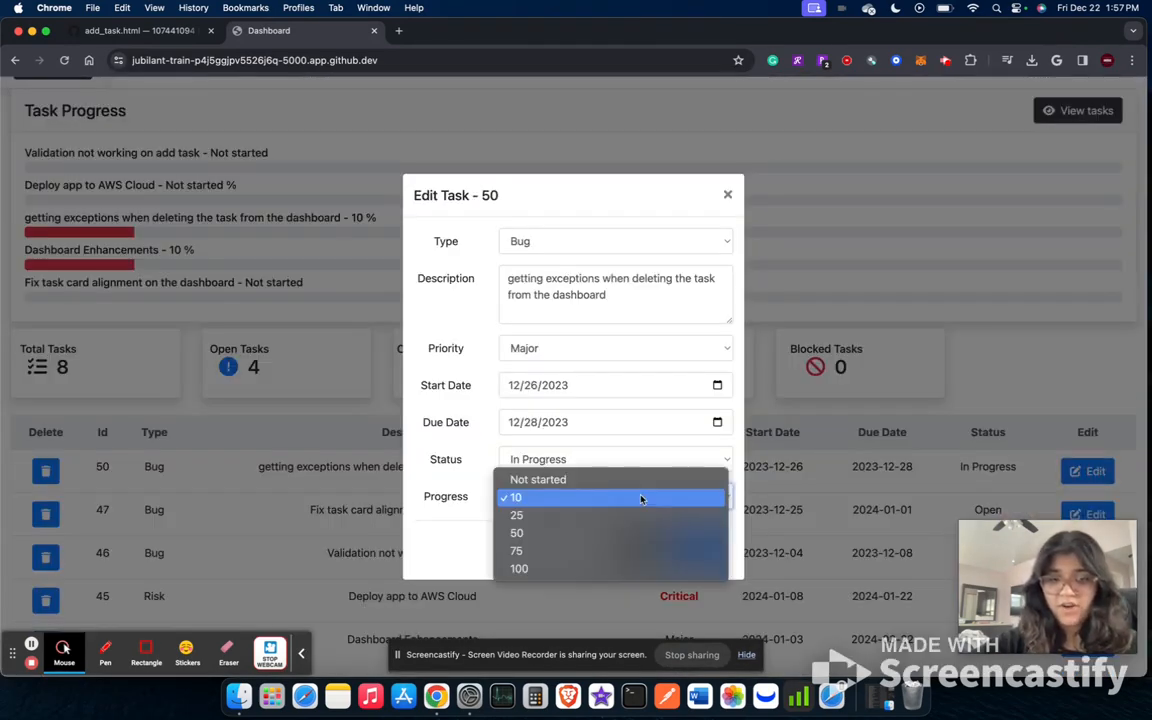
left_click(625, 551)
left_click(694, 545)
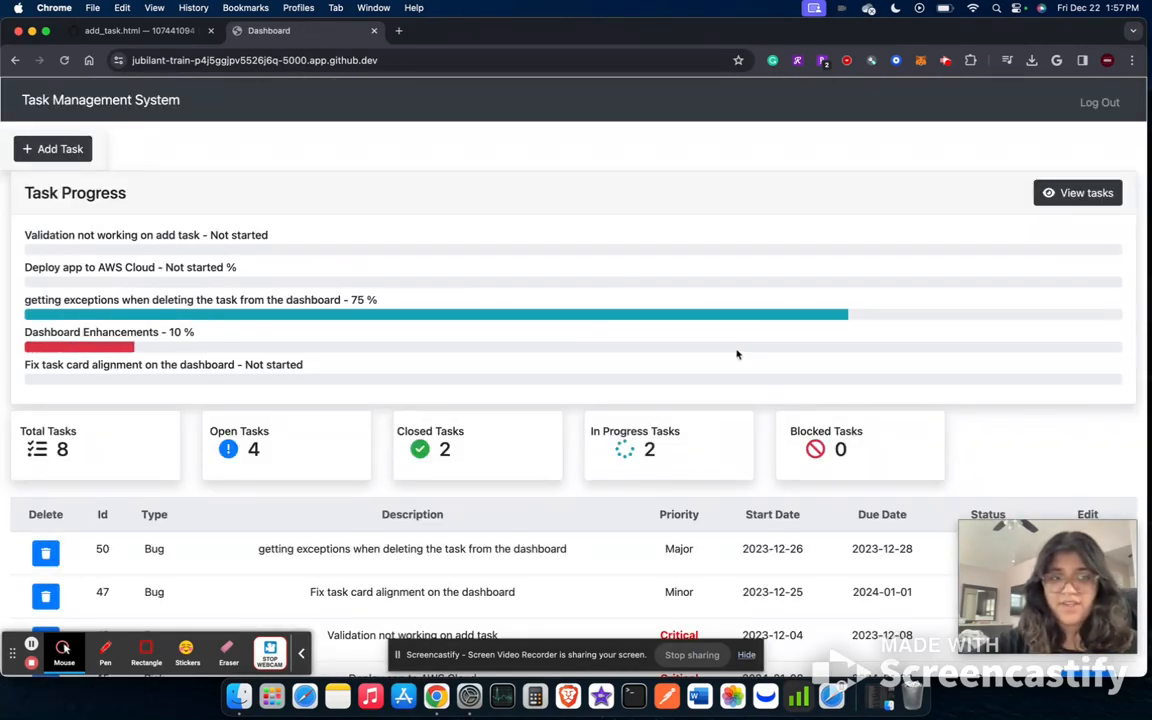
Step: Delete the bug about exceptions when deleting a task, confirm the deletion, and check the updated dashboard
scroll(737, 354, "down", 3)
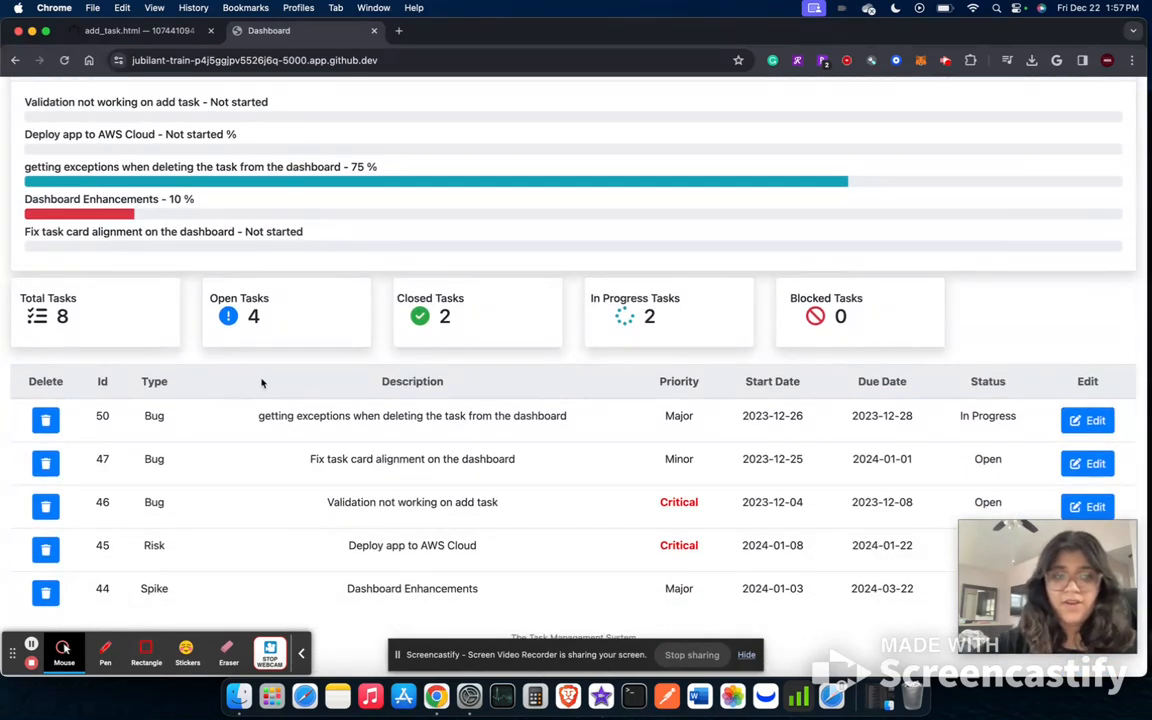
left_click(46, 420)
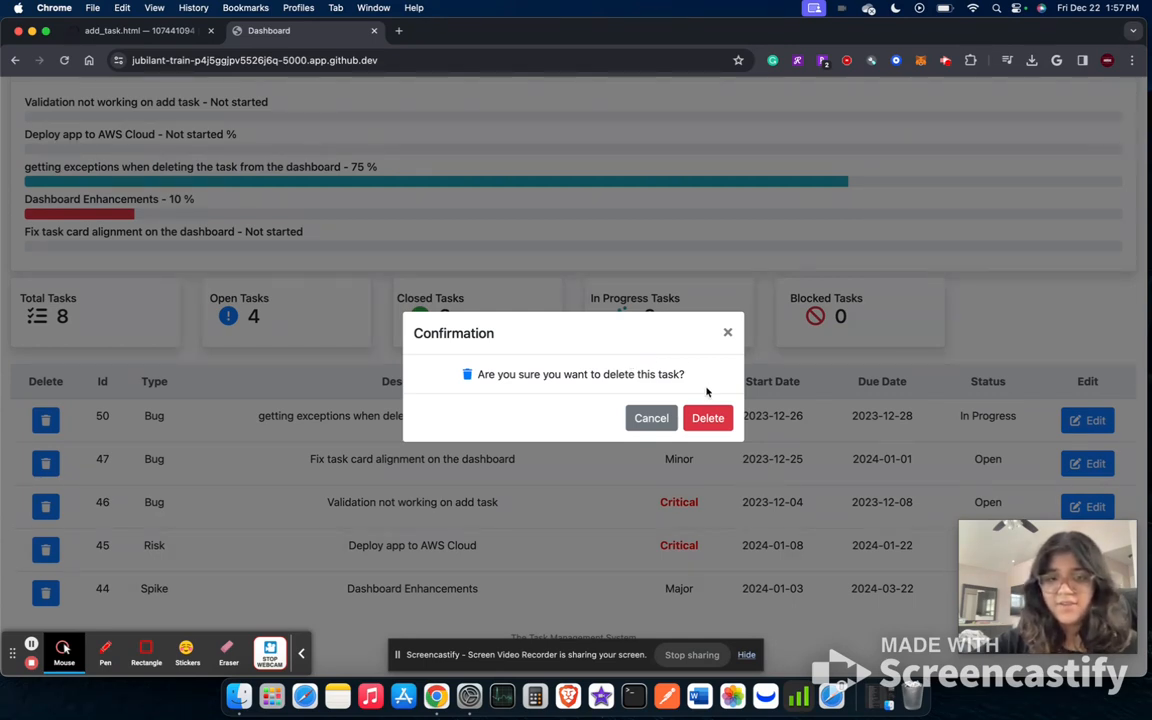
left_click(708, 420)
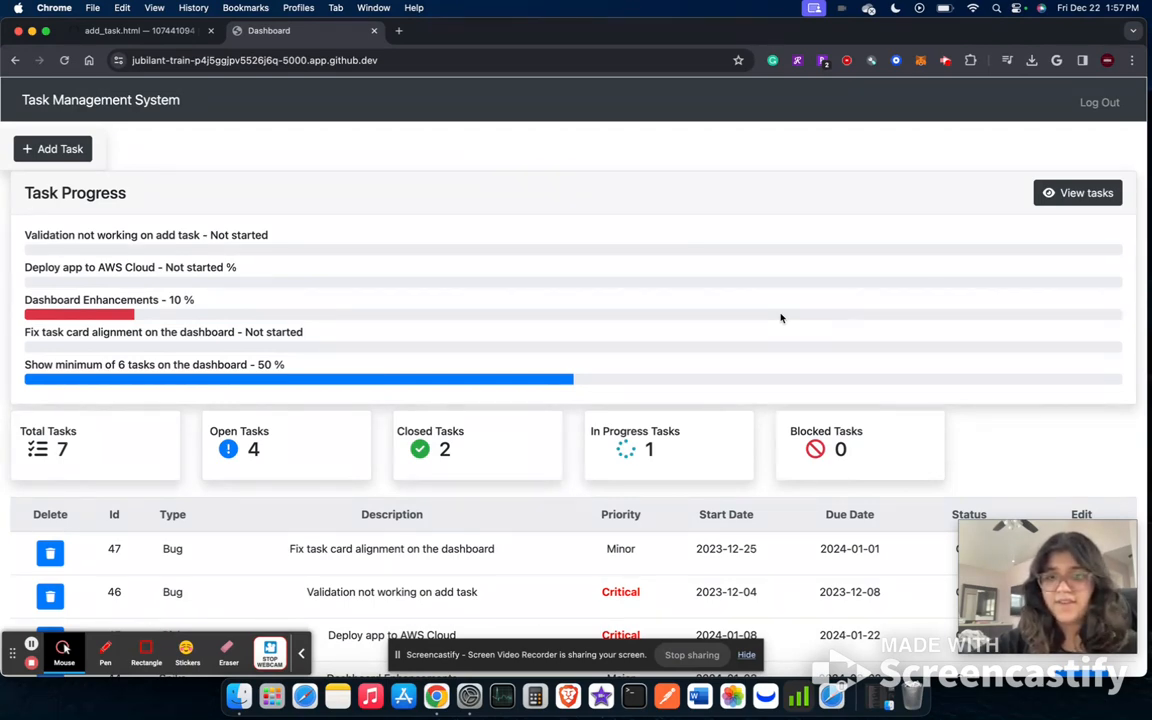
scroll(781, 318, "down", 1)
scroll(781, 318, "up", 1)
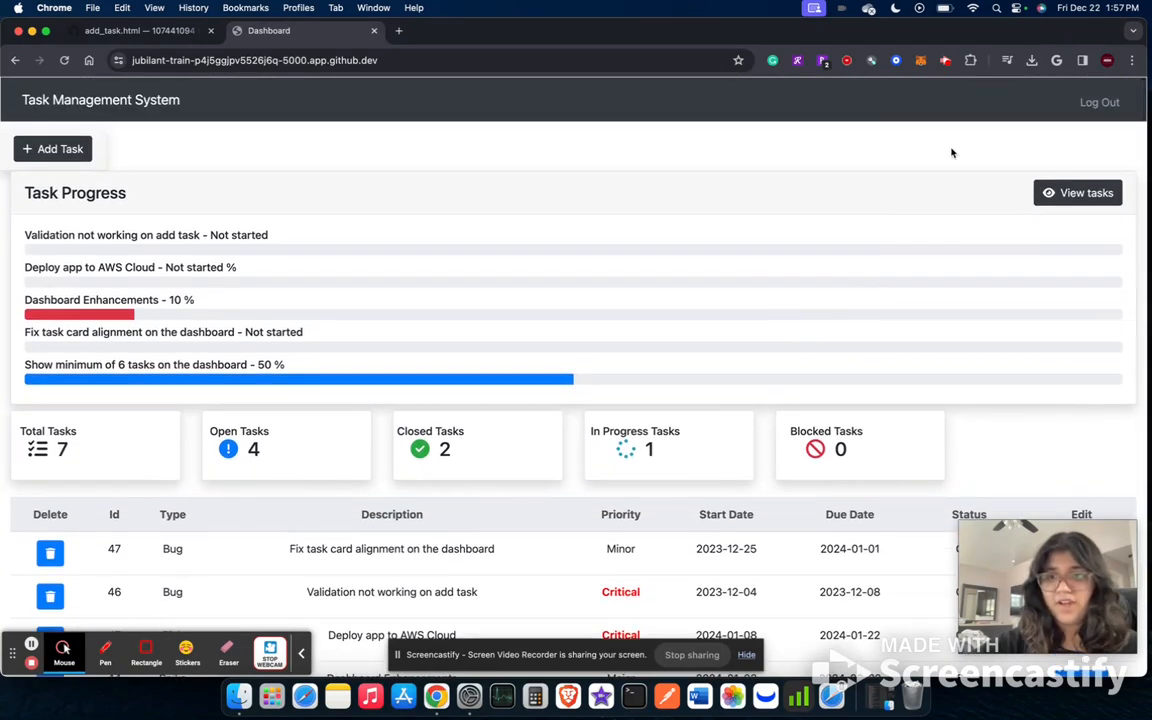